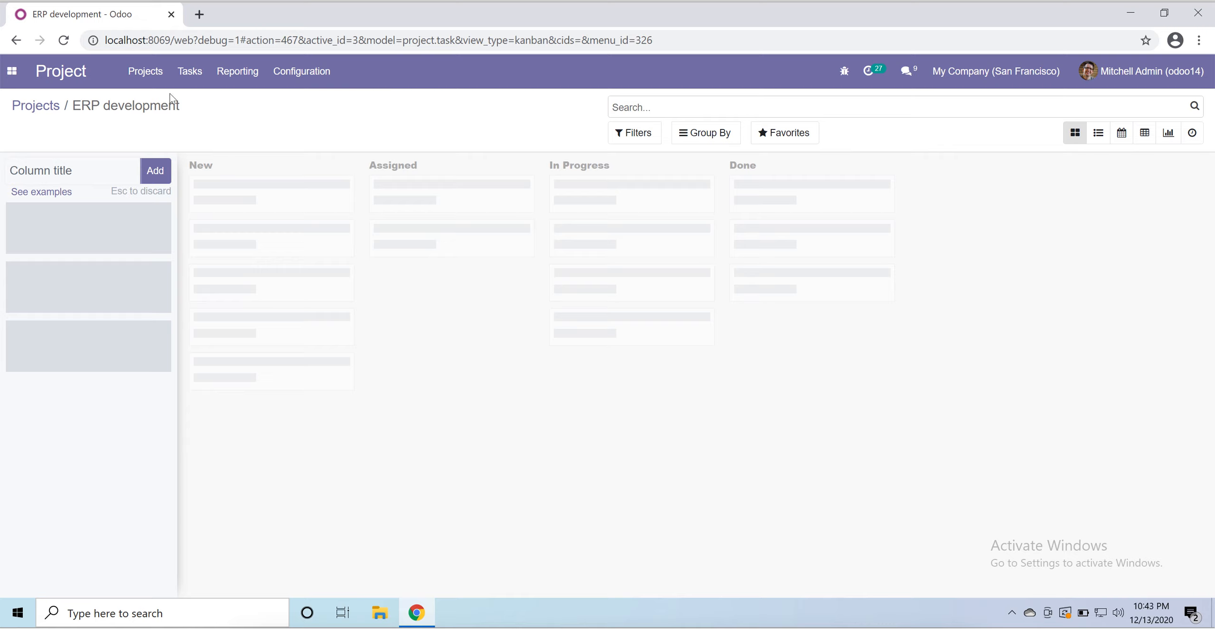
Add a stage column named Documentation to the ERP development project board.
left_click(154, 198)
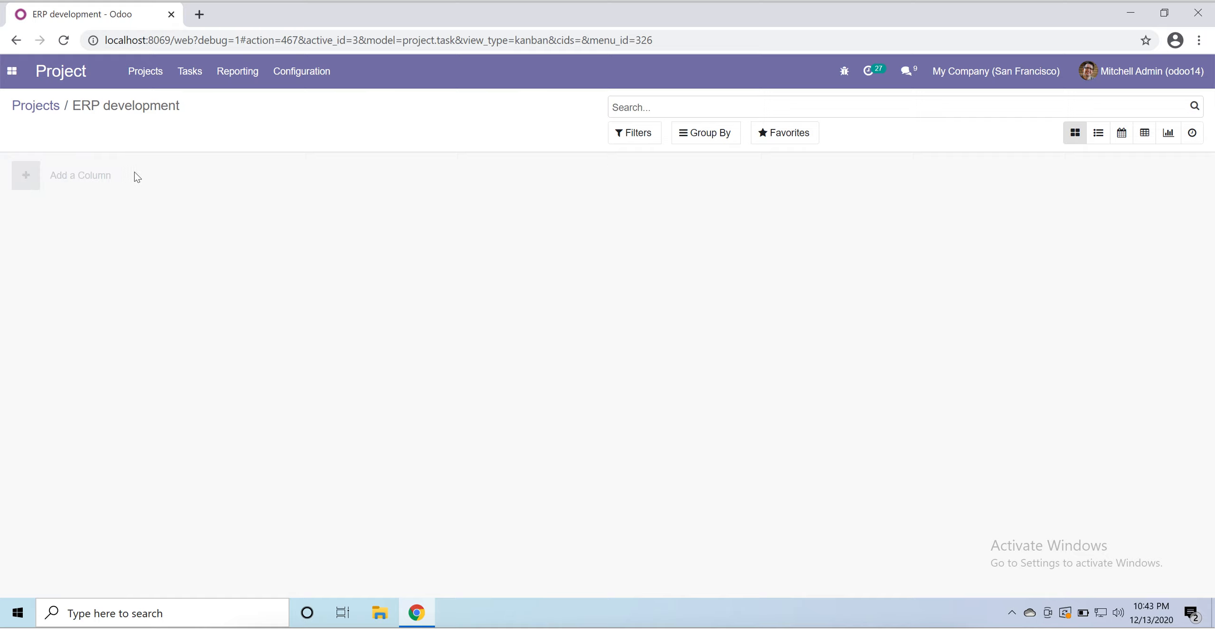
left_click(27, 179)
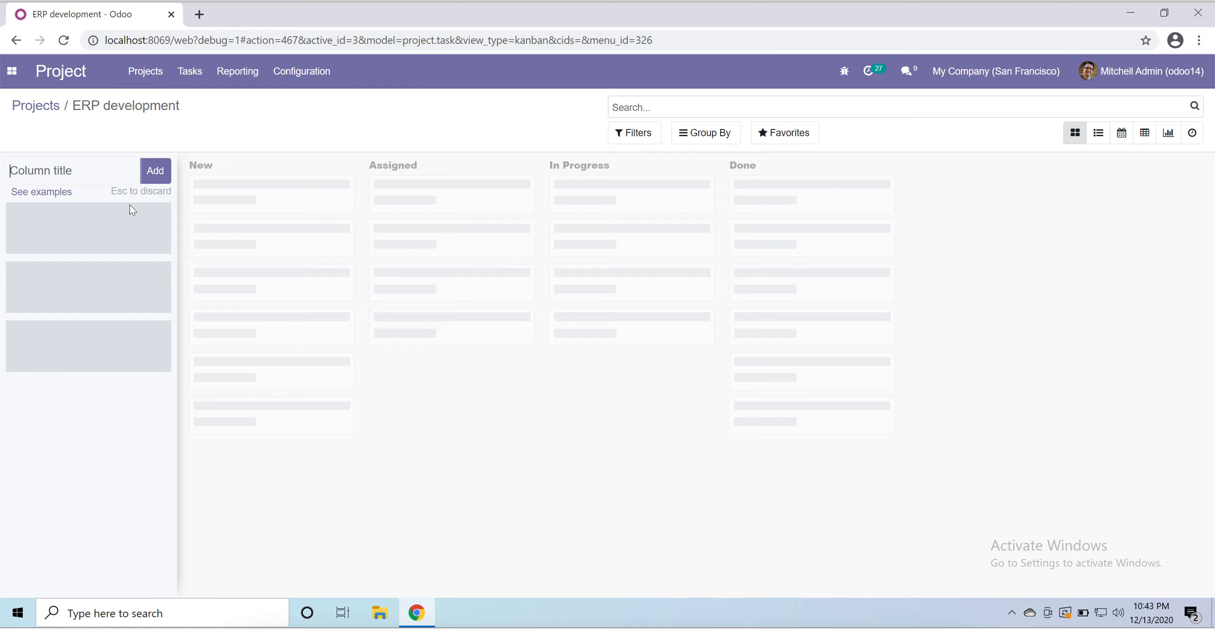
type("Des")
key("BackSpace")
key("BackSpace")
key("BackSpace")
type("Documentation")
left_click(155, 172)
left_click(153, 174)
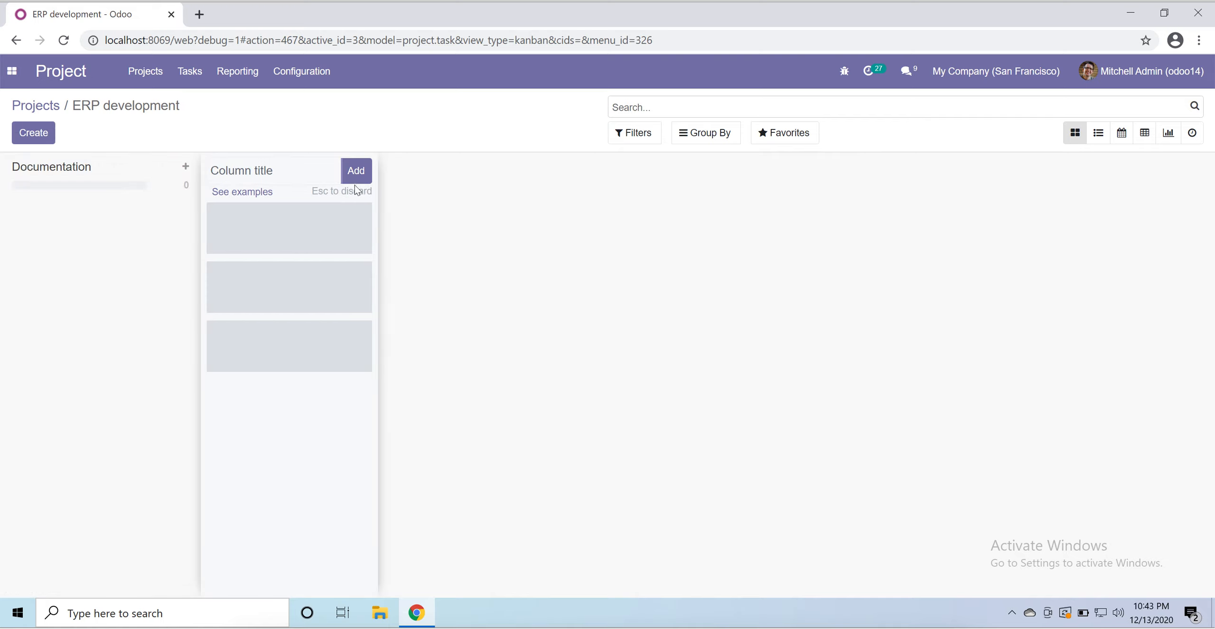
left_click(138, 214)
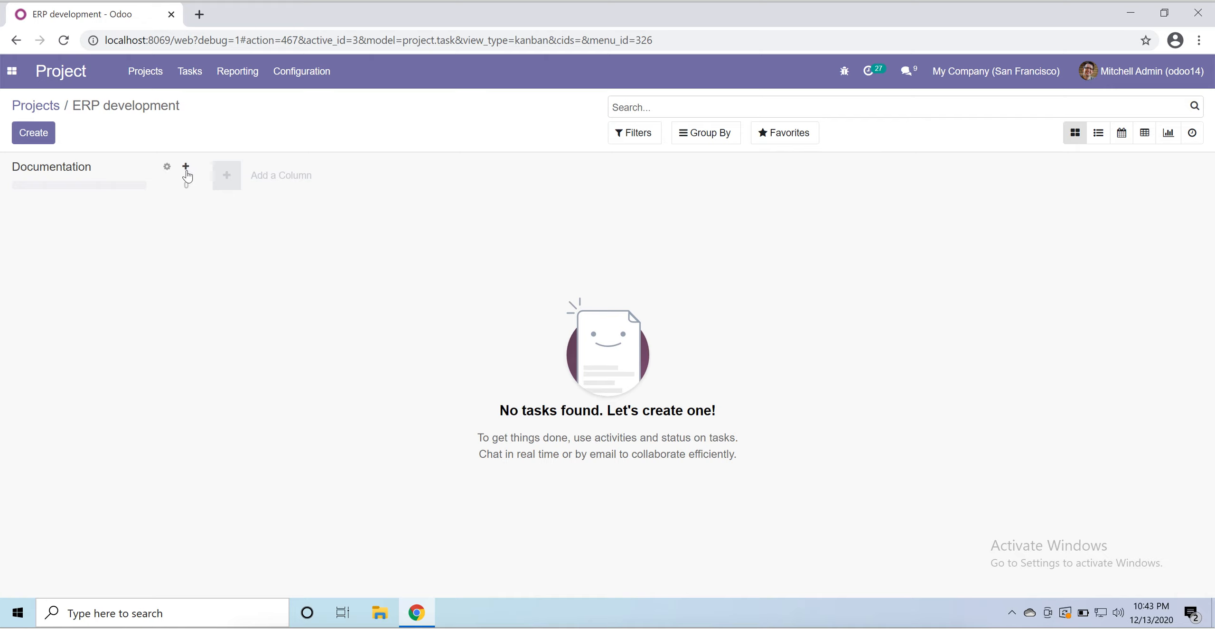
Add a second stage column named Frontend Designing to the ERP development board.
left_click(216, 173)
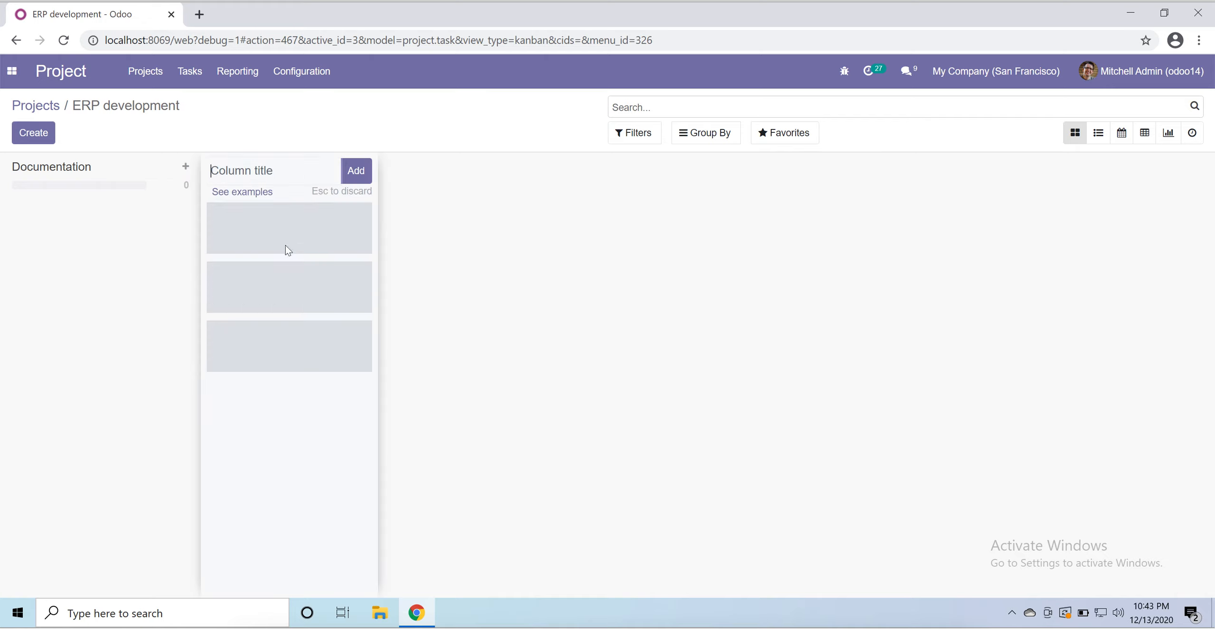
left_click(93, 188)
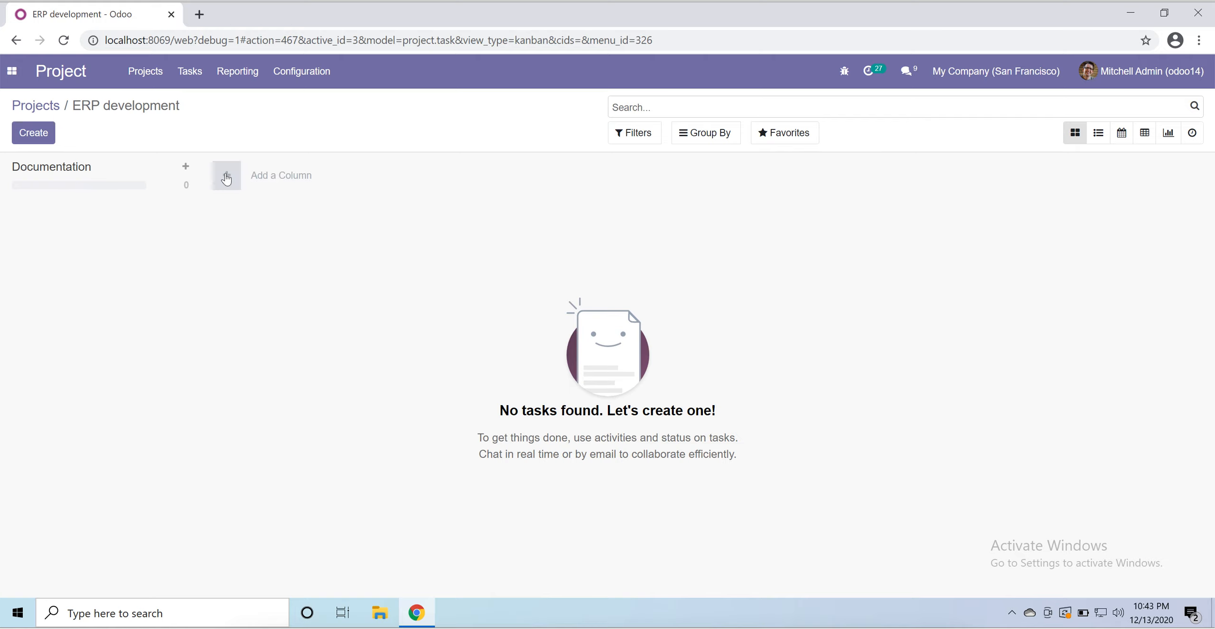
left_click(226, 179)
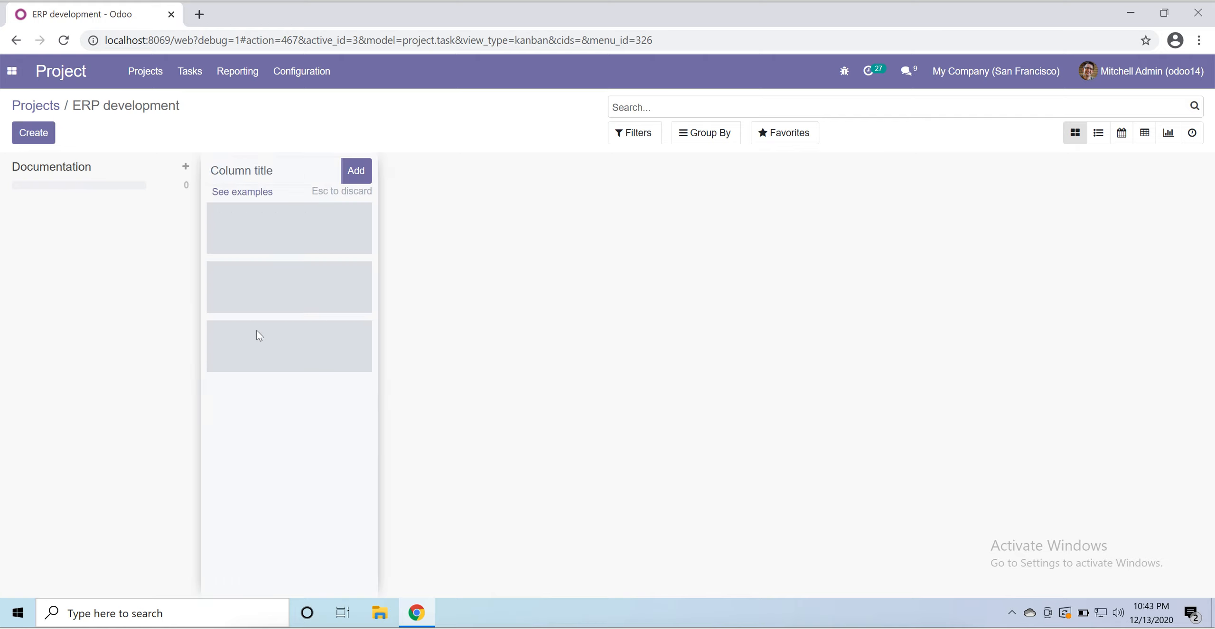
type("Frontend Design")
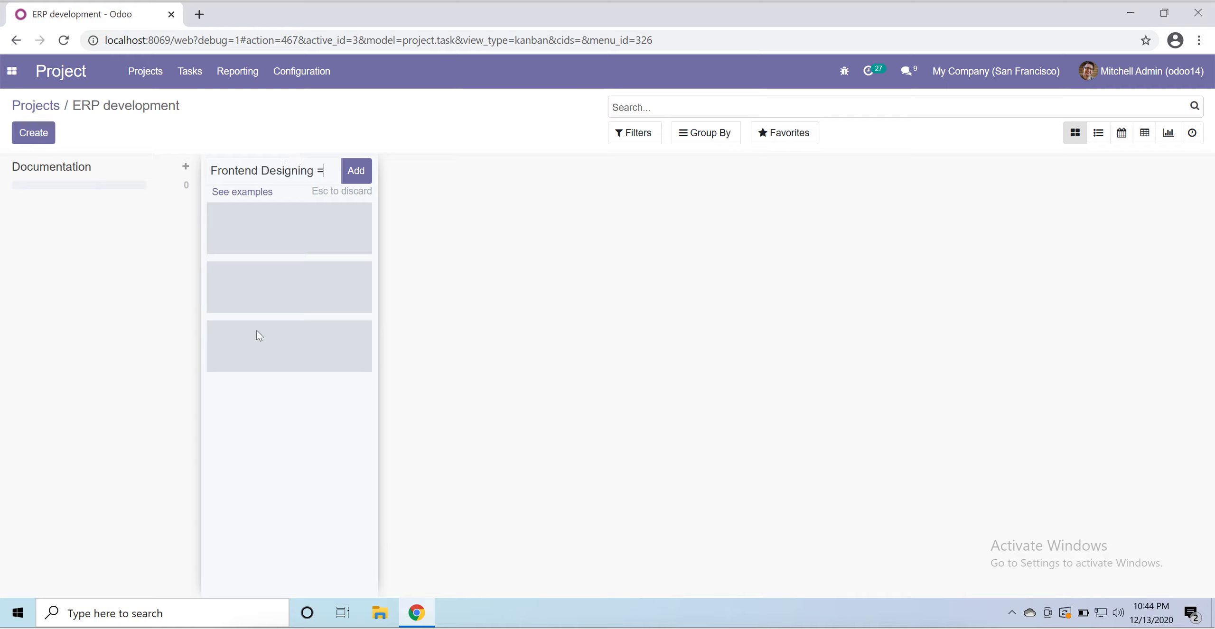
type("ing")
left_click(356, 171)
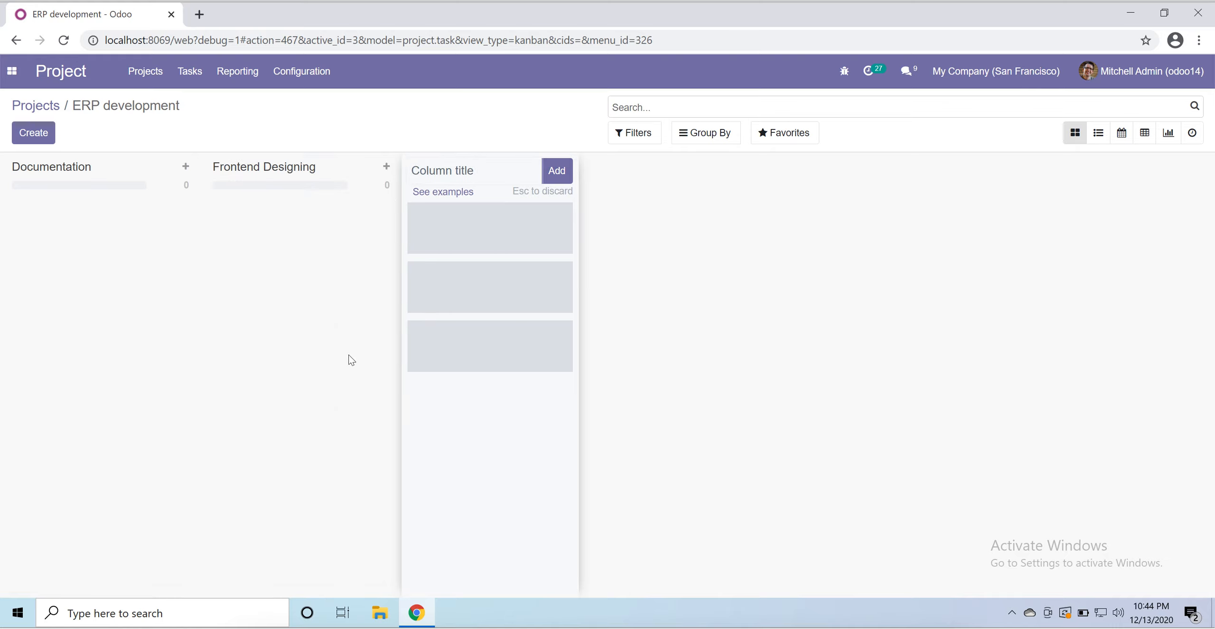
Add a third stage column named Database Designing to the project board.
type("Daba")
type("base")
type(" Designing")
left_click(557, 171)
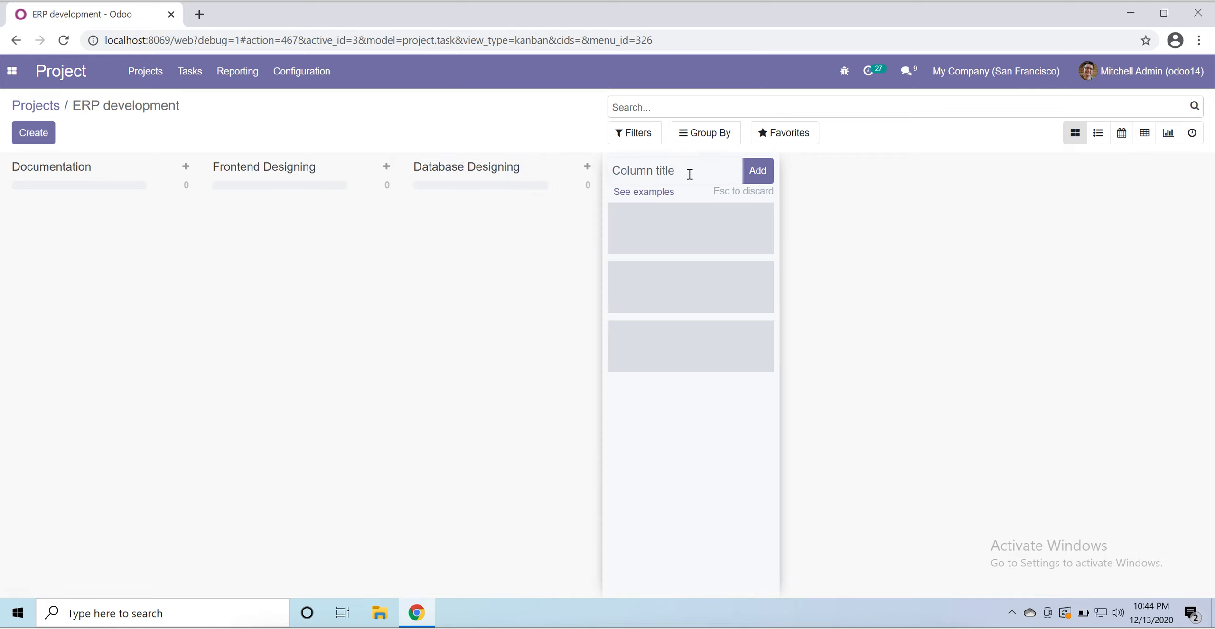
Add a fourth stage column named Backend Development and close the column entry form.
type("Ba")
type("ckend ")
type("Deve")
type("lopem")
type("ment")
left_click(758, 173)
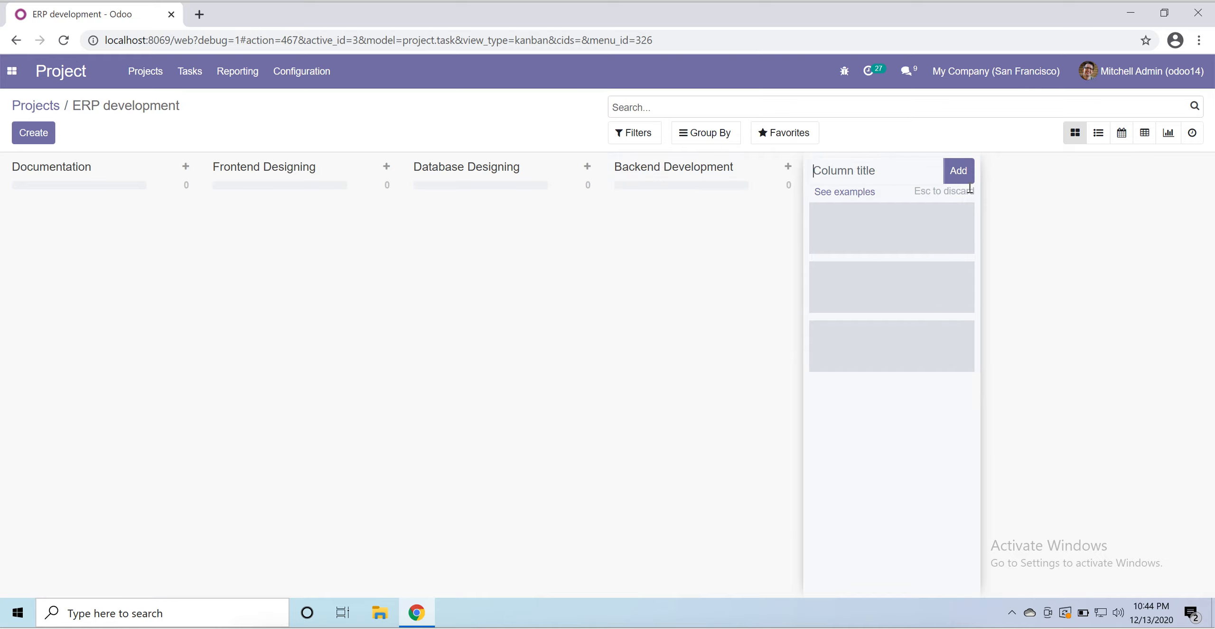
left_click(466, 282)
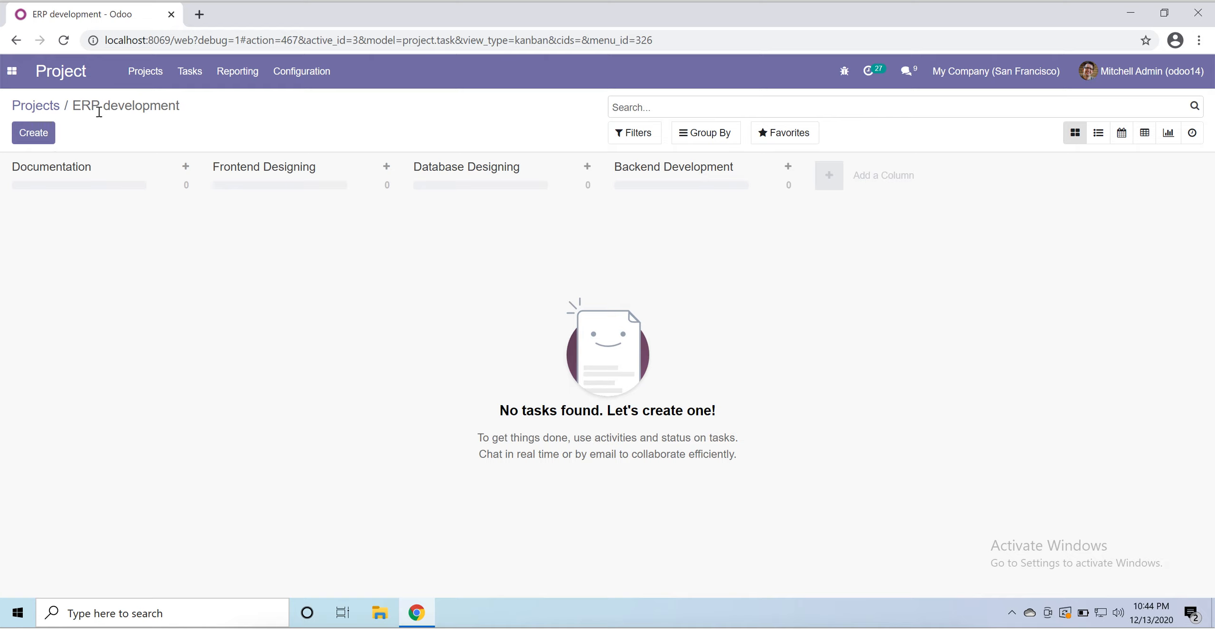
Start a new record in the Tasks list, titled Doc Task and assigned to the ERP development project.
left_click(41, 108)
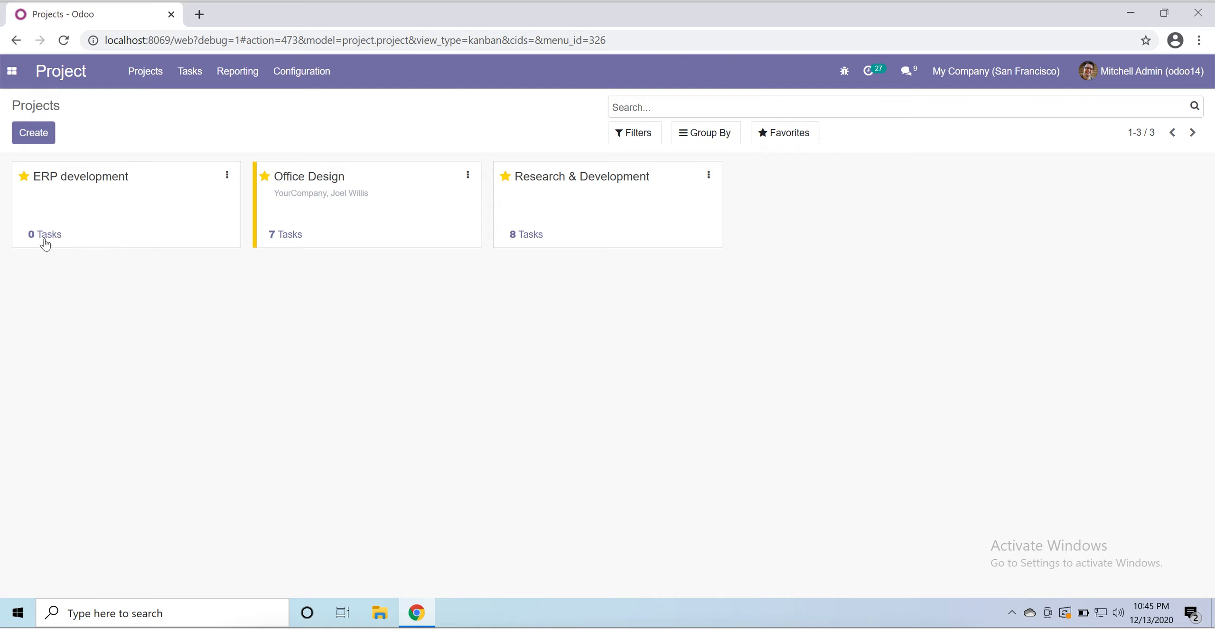
left_click(72, 203)
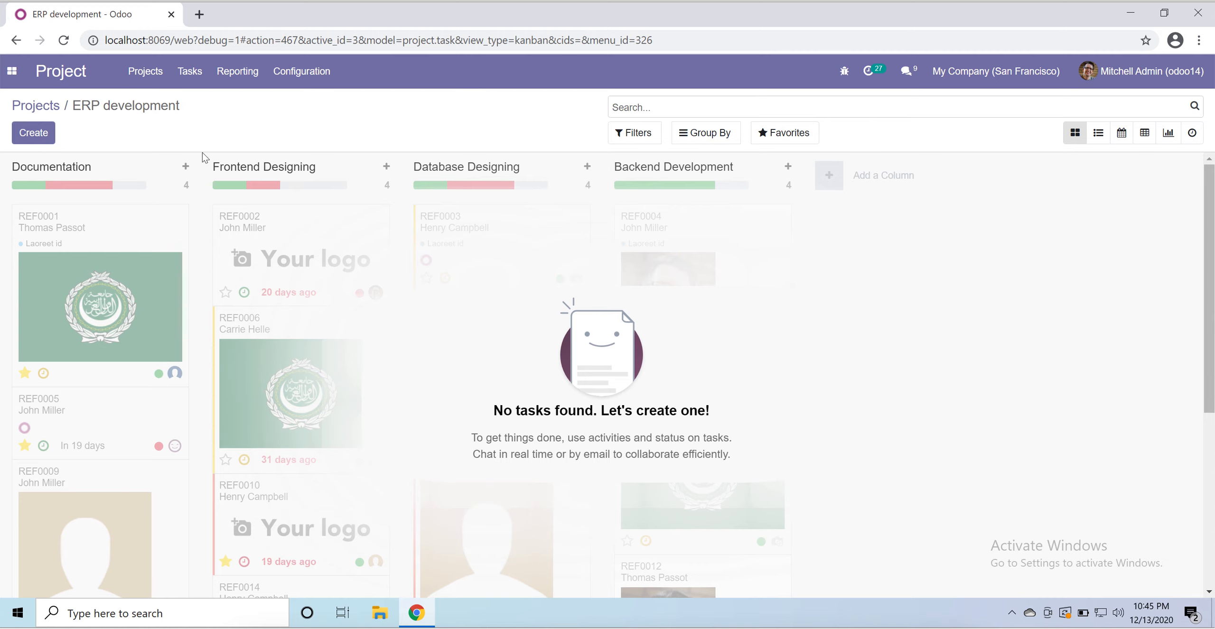
left_click(188, 83)
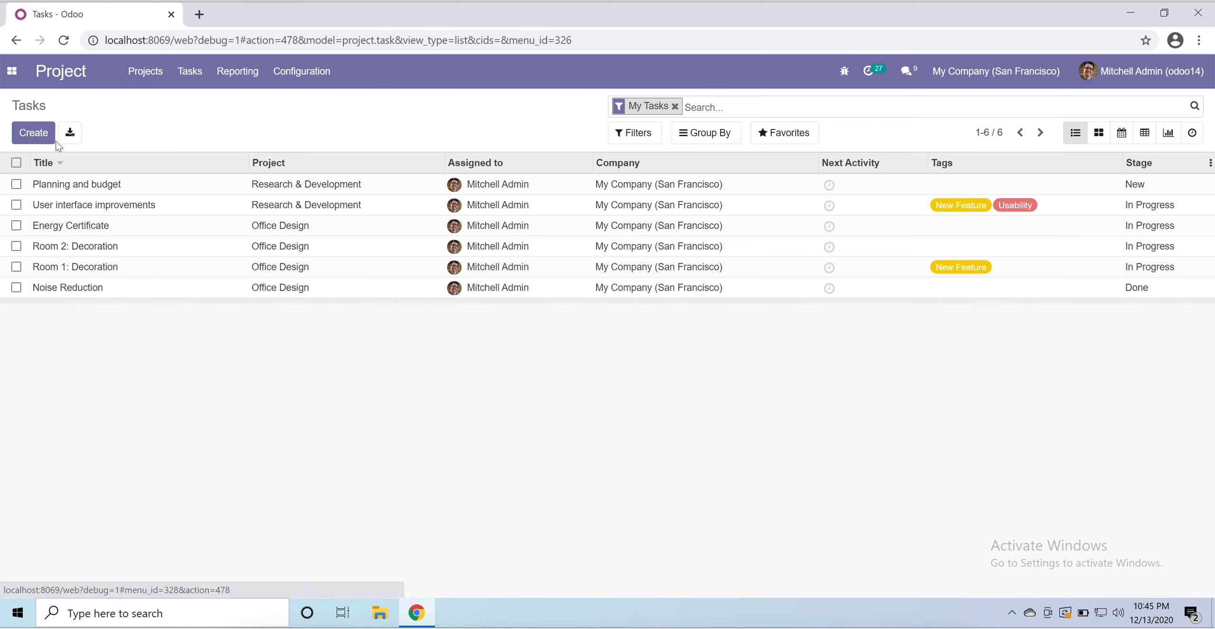
left_click(50, 138)
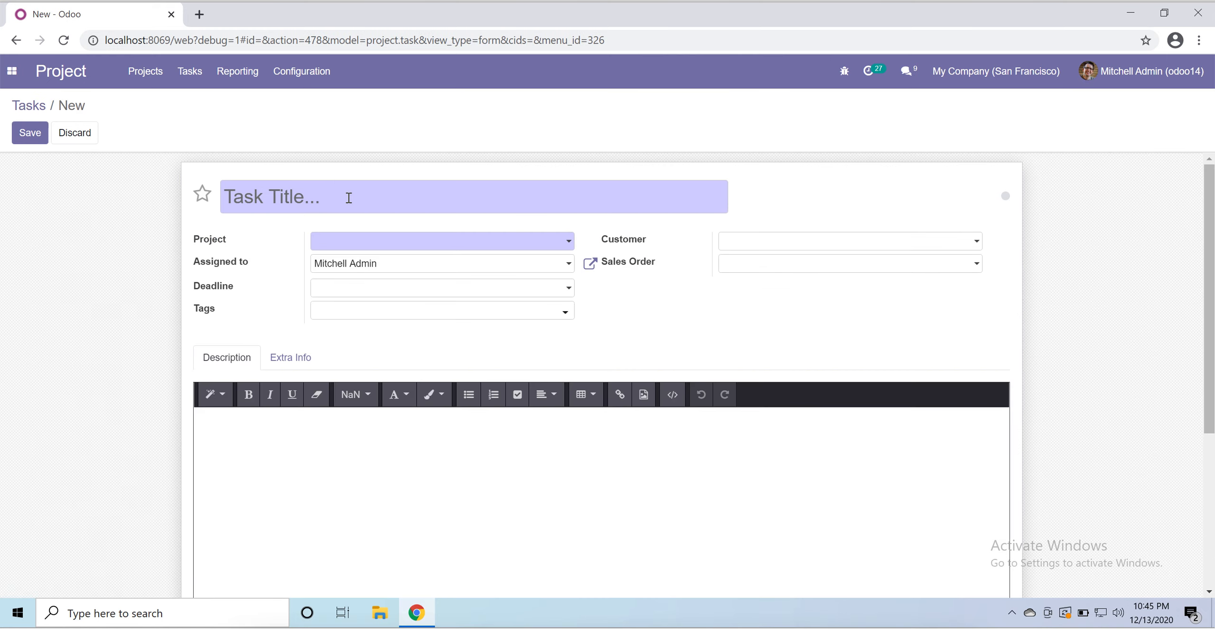
mouse_move(348, 198)
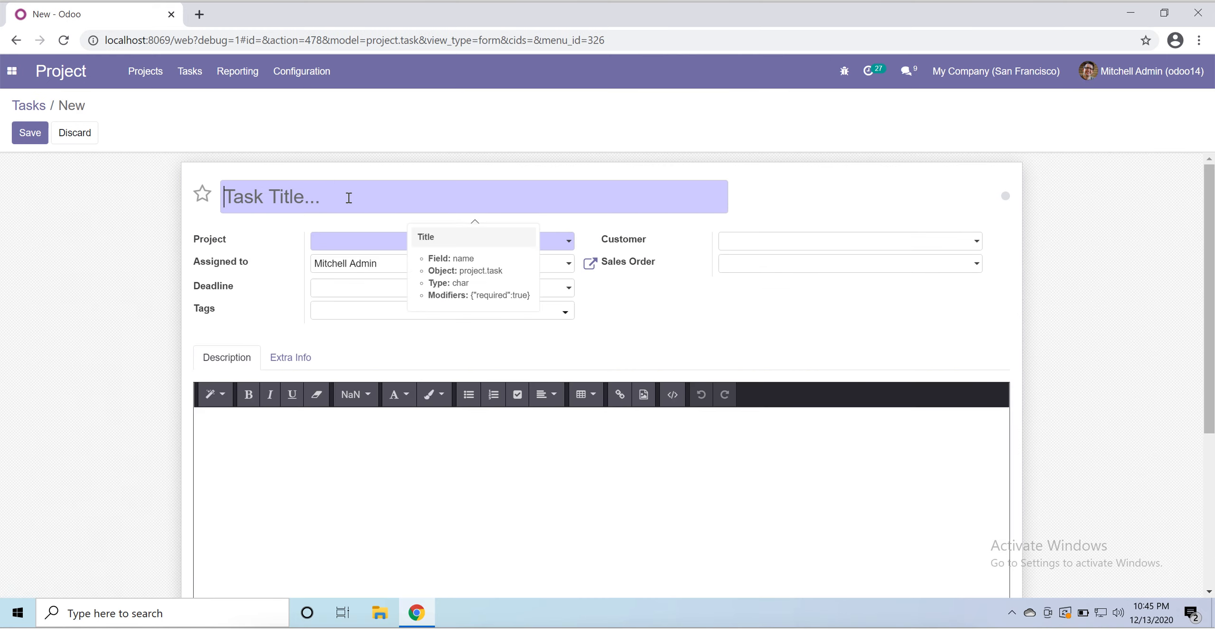
type("Doc")
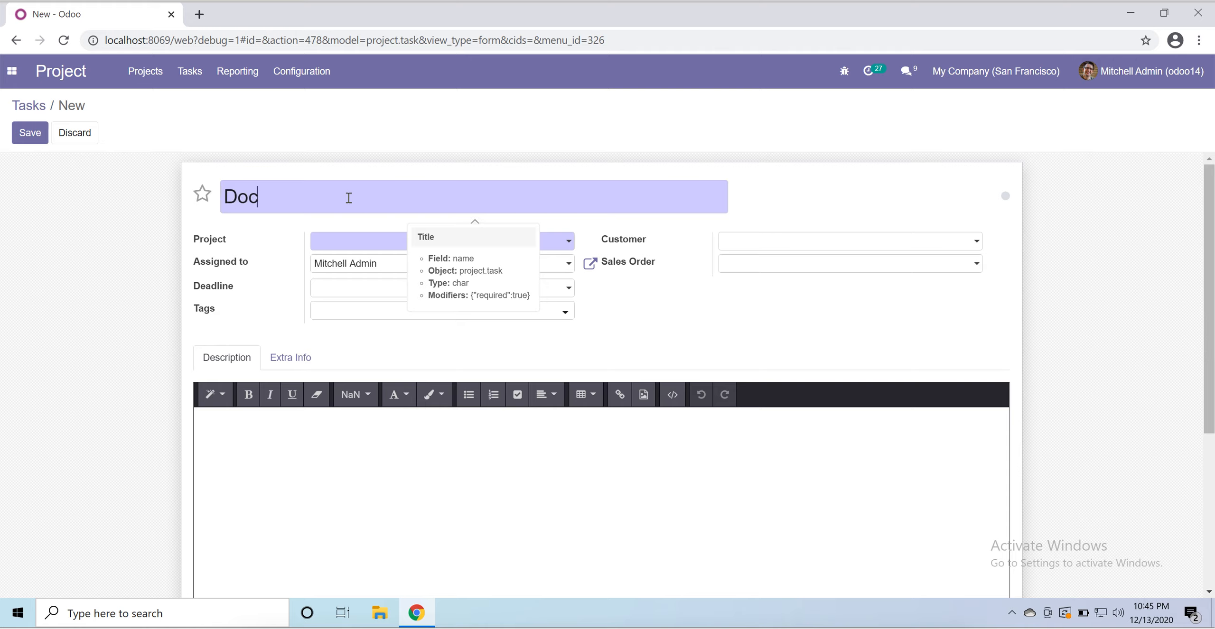
type(" Task")
left_click(424, 244)
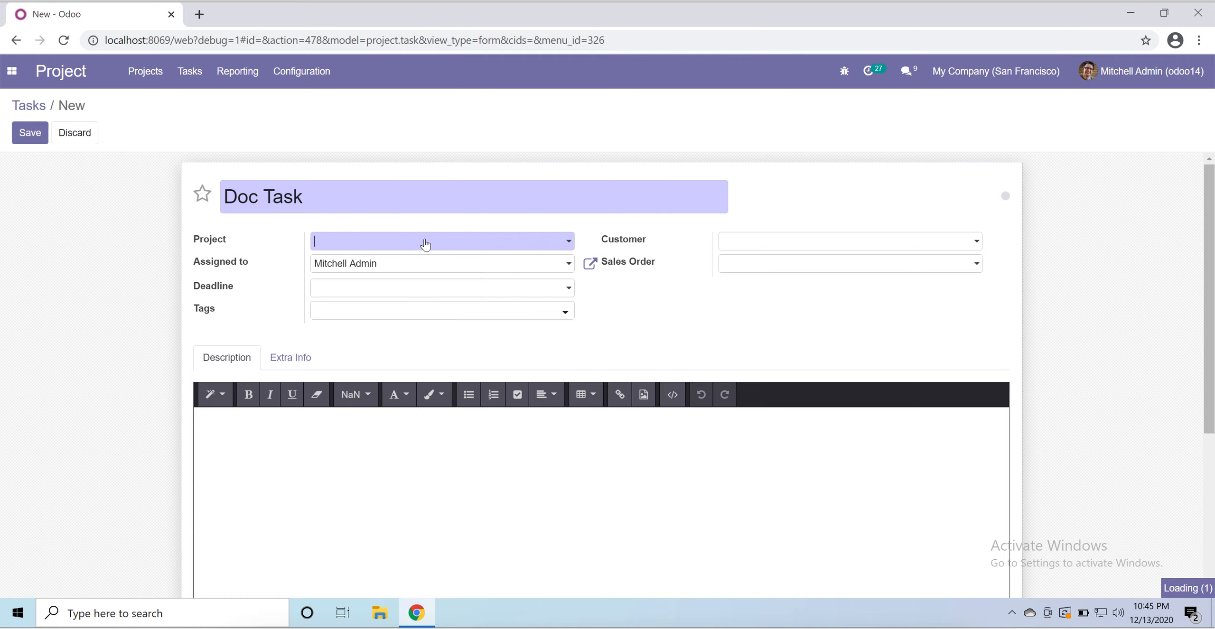
left_click(372, 272)
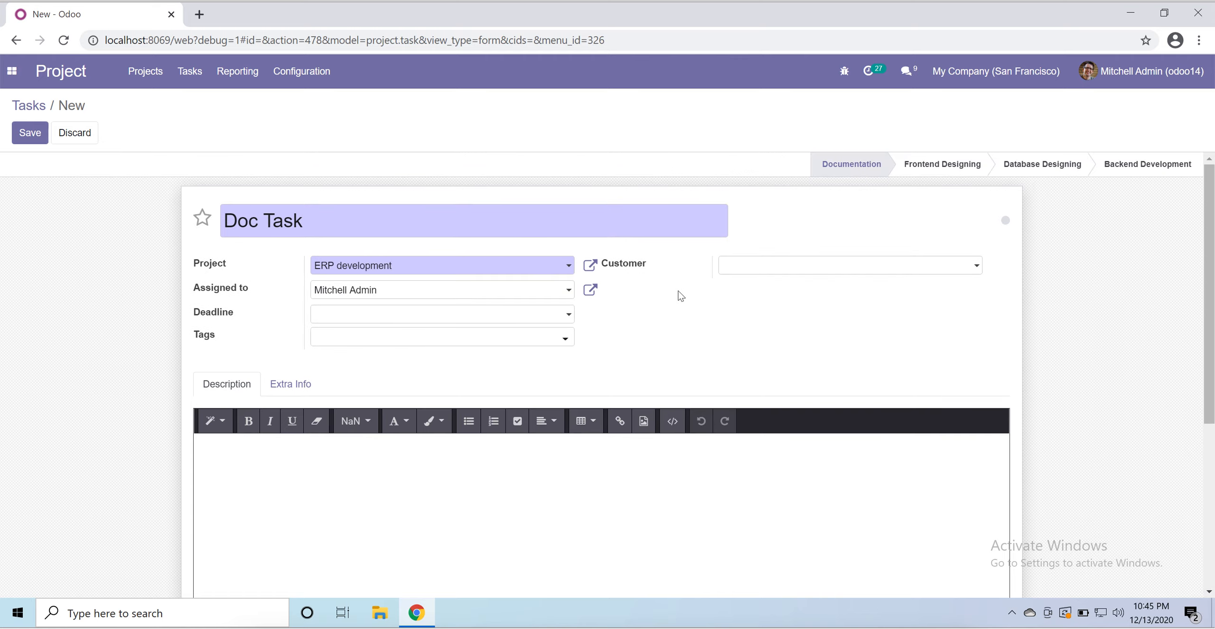
Set the task's customer to AE Company and its deadline to 12/31/2020.
left_click(779, 272)
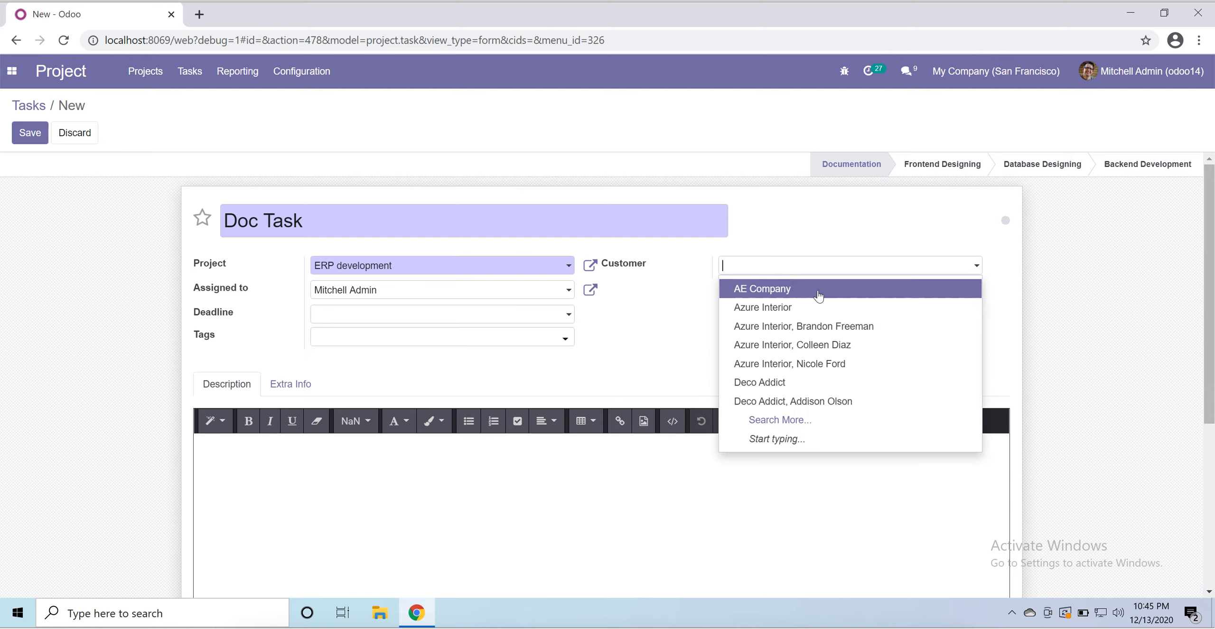
left_click(815, 296)
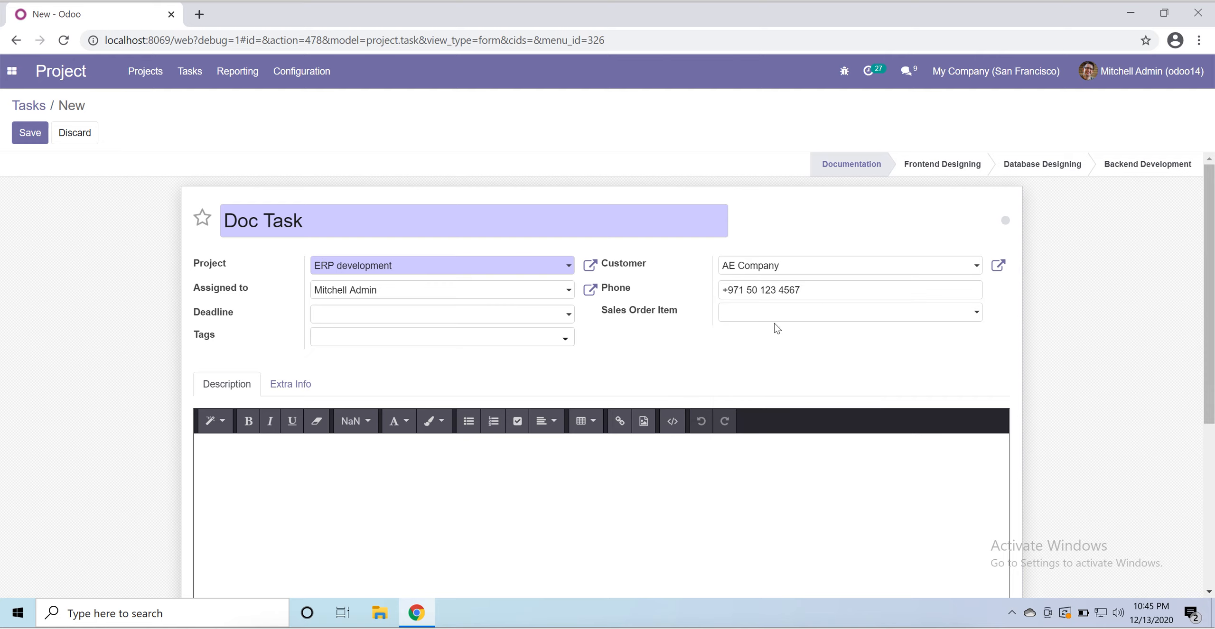
left_click(764, 317)
left_click(371, 317)
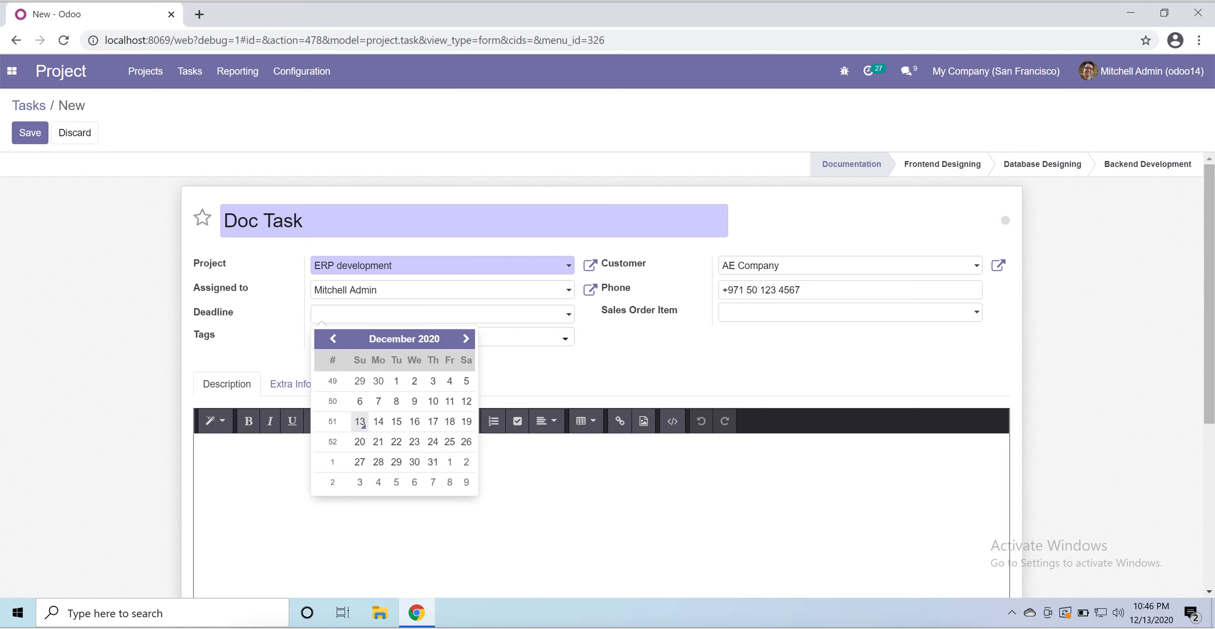
left_click(433, 461)
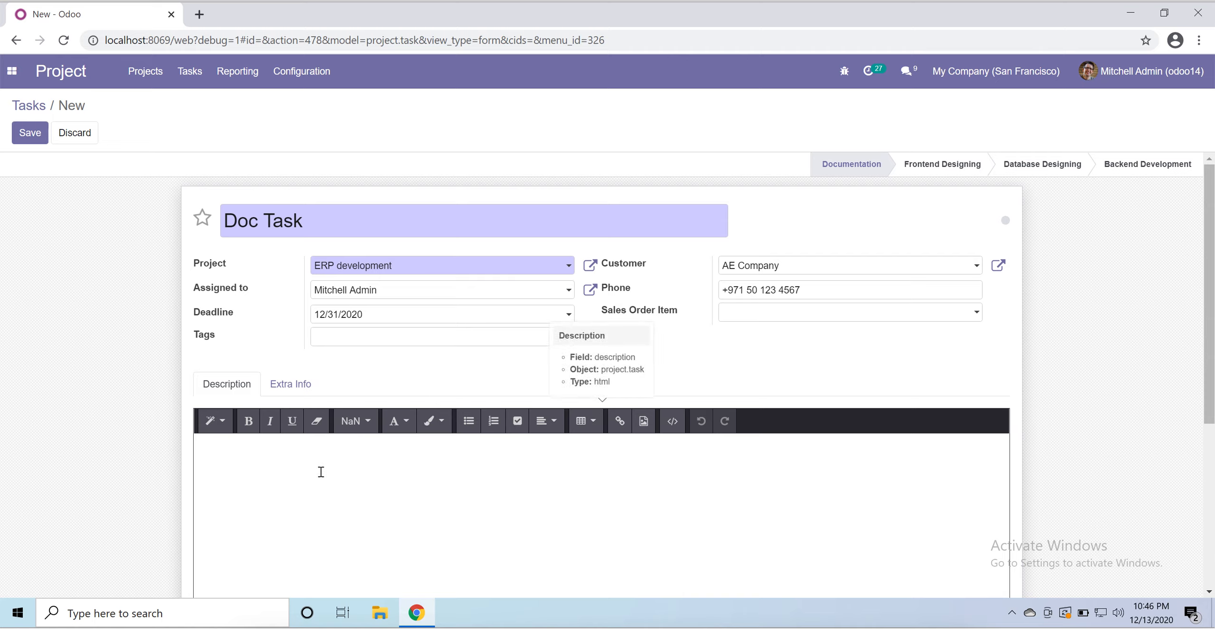
Review the task's description and extra info fields, leaving them at their defaults, and save the task.
left_click(320, 471)
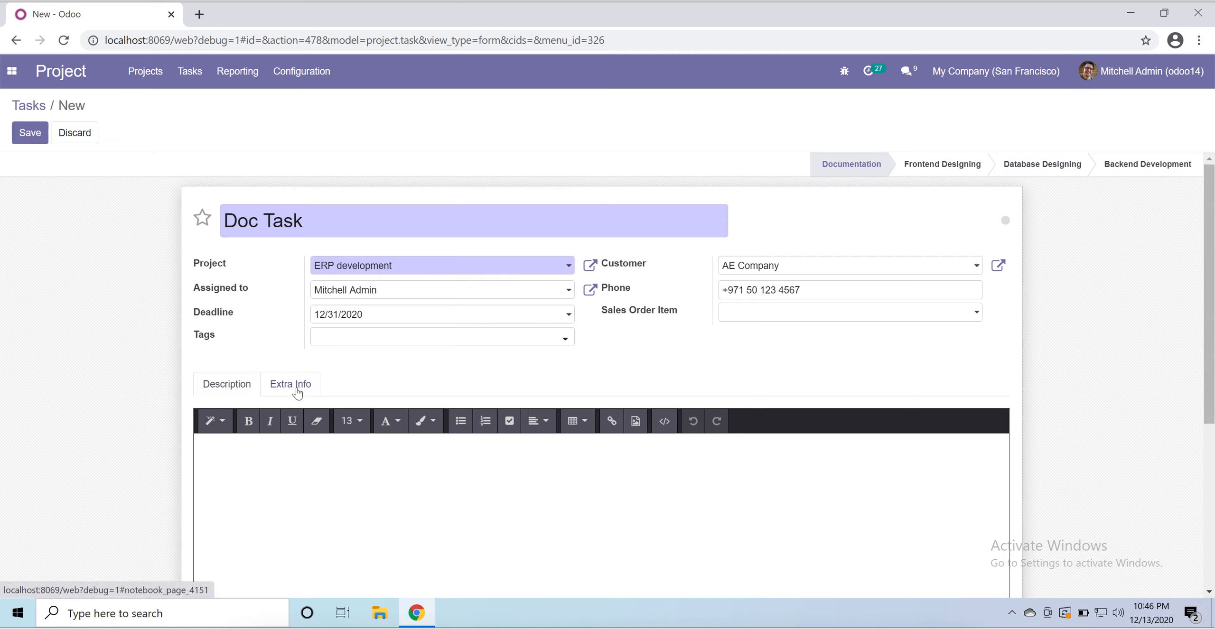
left_click(292, 385)
scroll(290, 440, "down", 3)
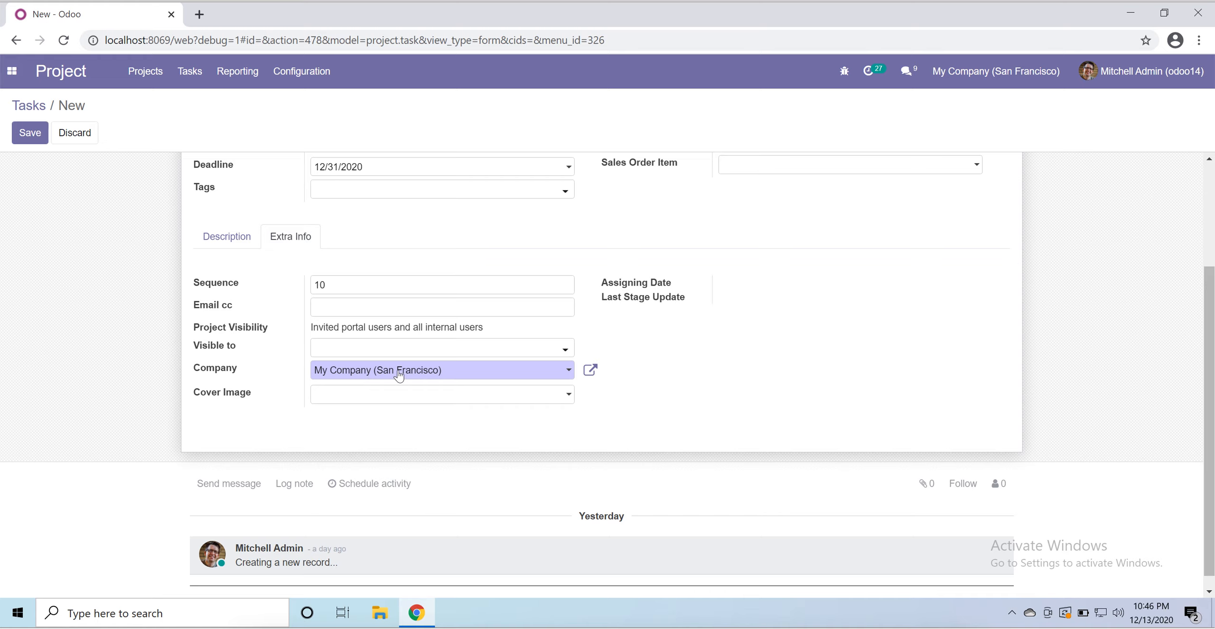
left_click(563, 401)
left_click(690, 365)
scroll(626, 309, "up", 4)
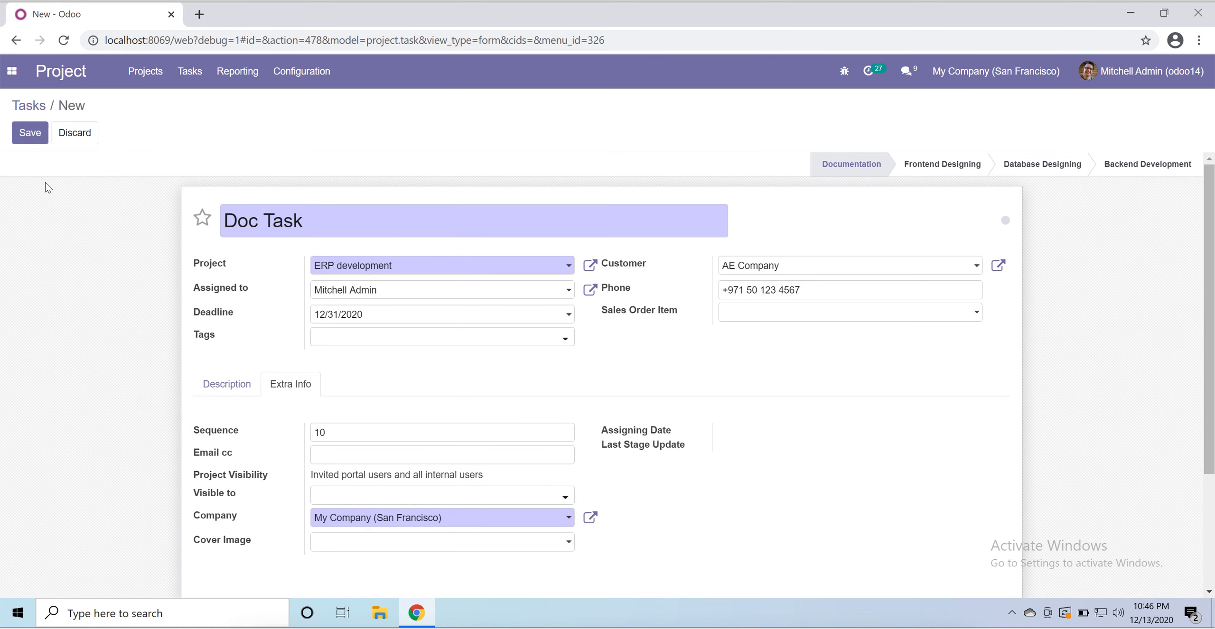
left_click(30, 133)
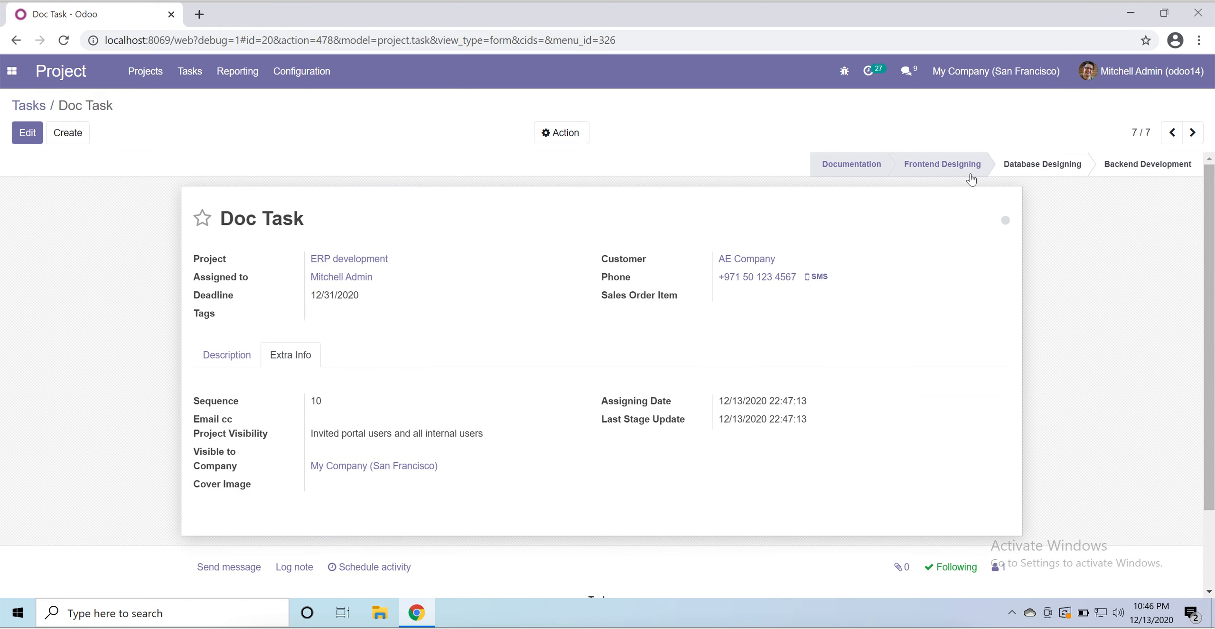
Switch Doc Task to the Frontend Designing stage, and move its card to the Documentation column on the ERP development board.
mouse_move(945, 173)
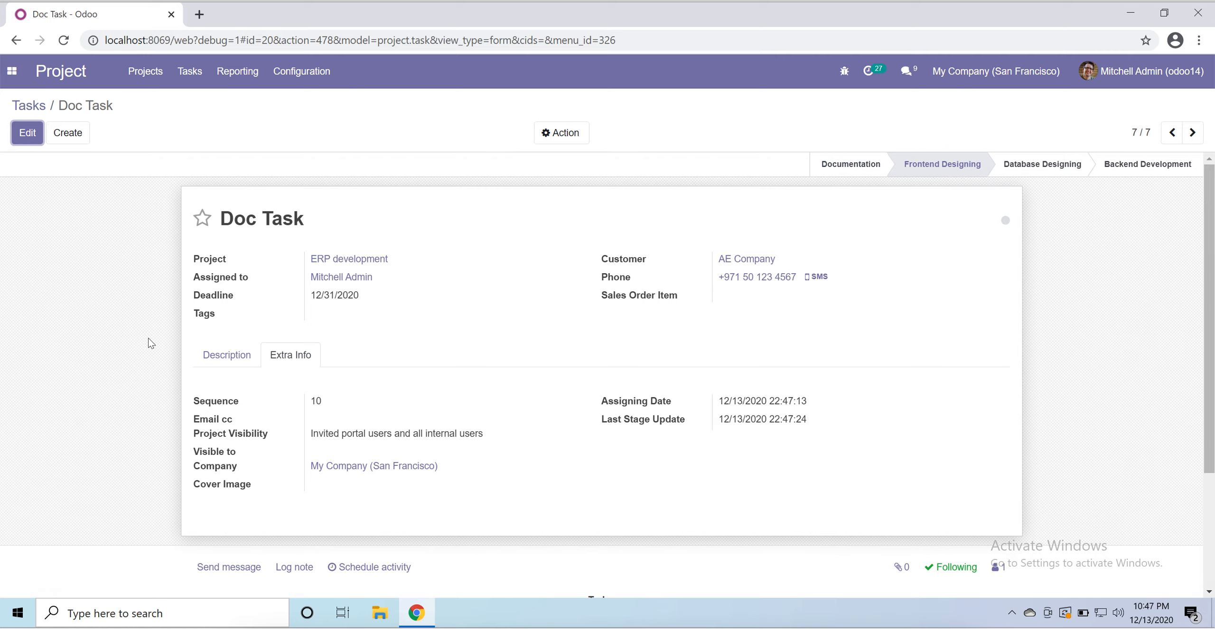
left_click(157, 80)
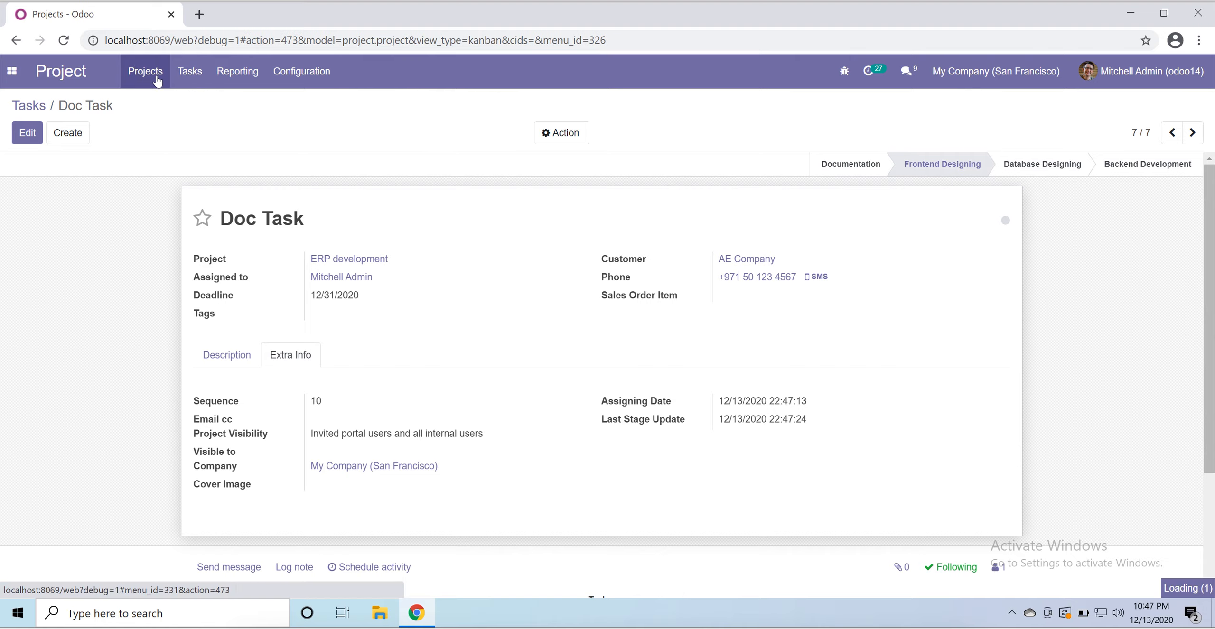
left_click(79, 197)
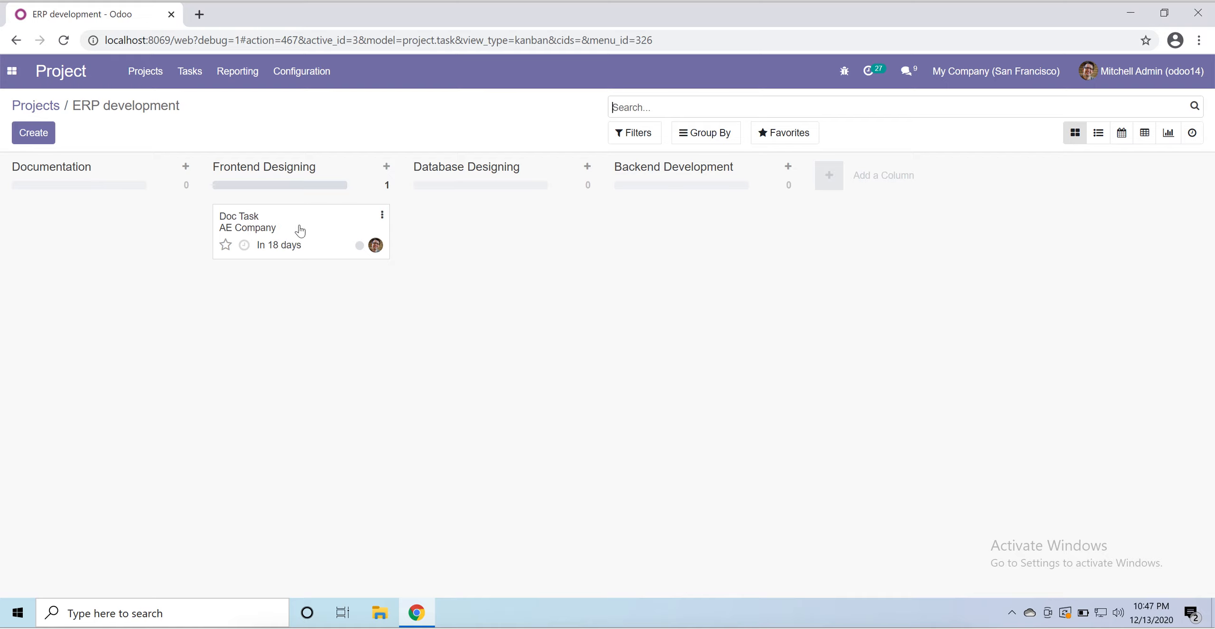
left_click_drag(303, 224, 85, 216)
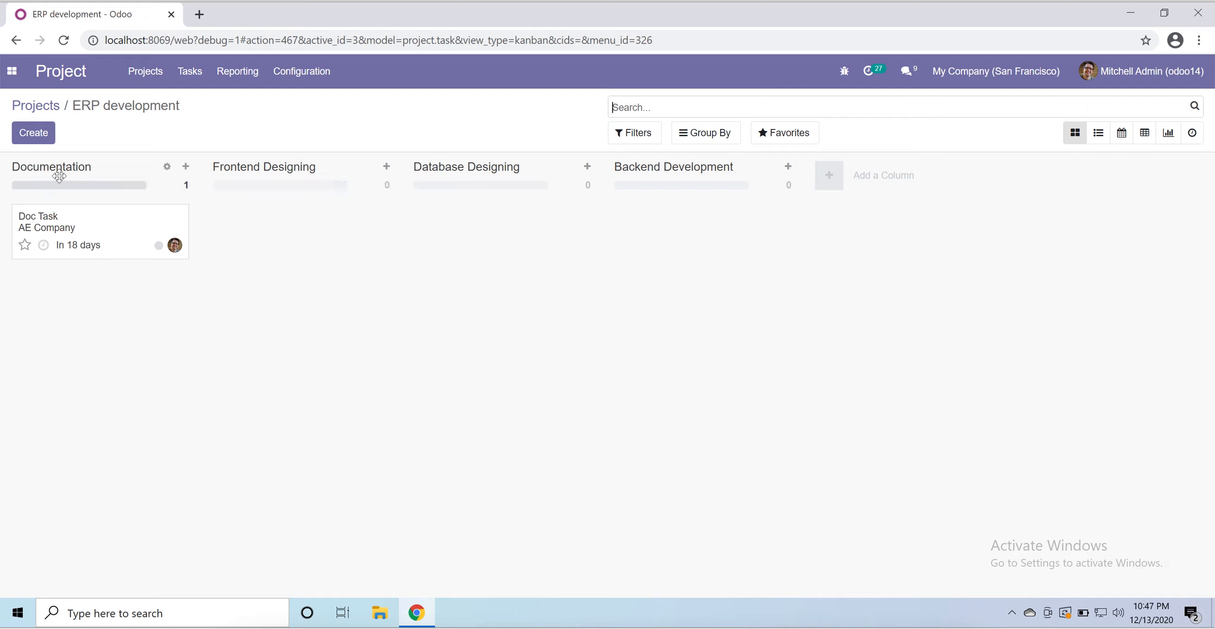
Add a task titled Designing part to the Frontend Designing column, assigned to Testing user, and open its full form for editing.
left_click(386, 167)
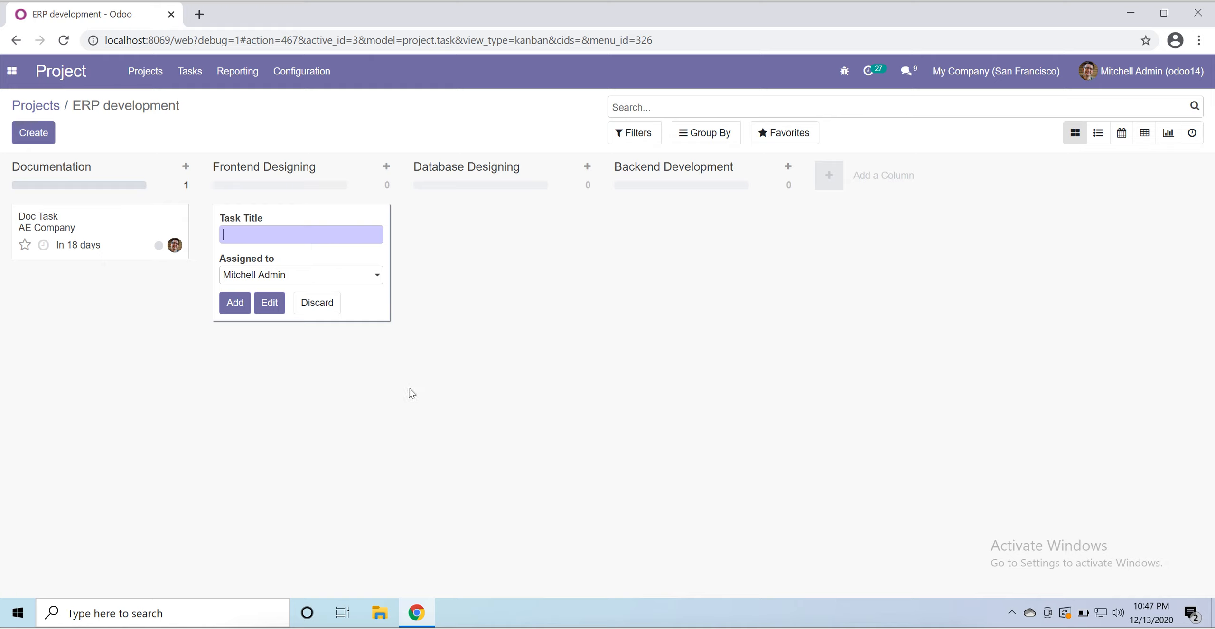
type("Designing part")
left_click(320, 279)
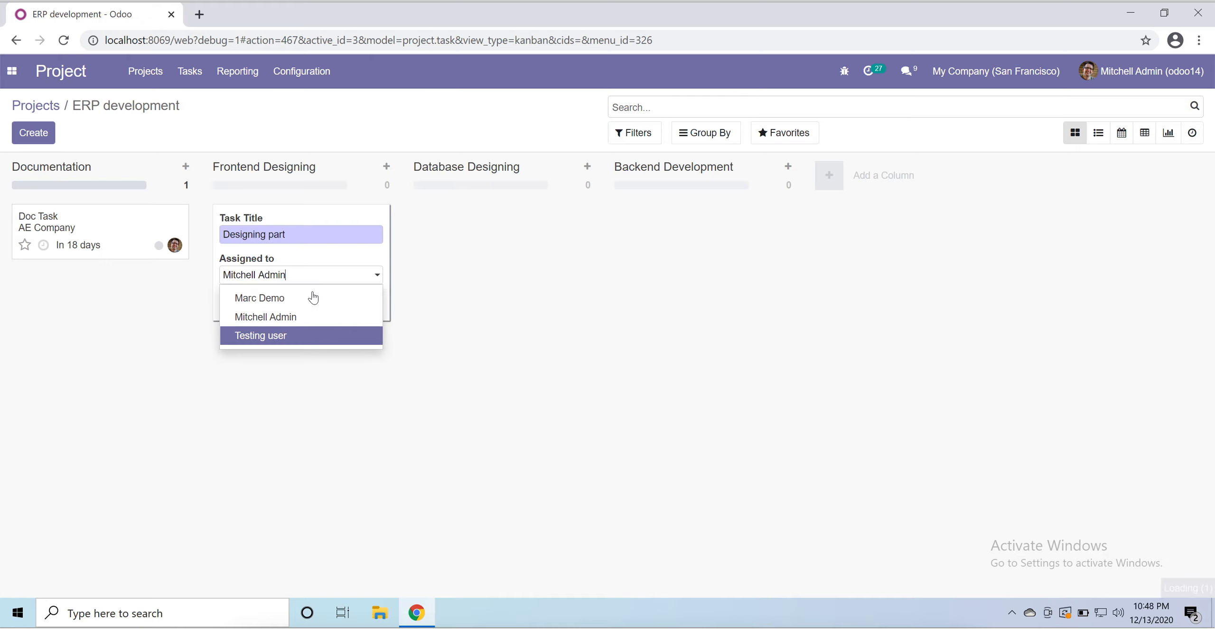
left_click(341, 337)
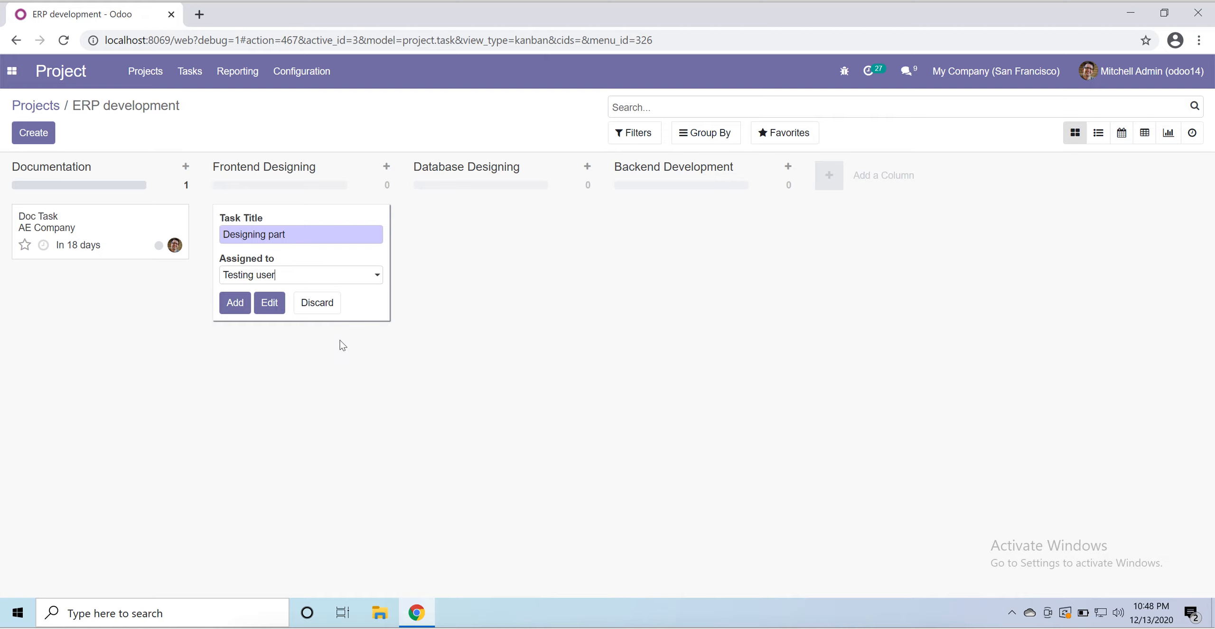
left_click(269, 311)
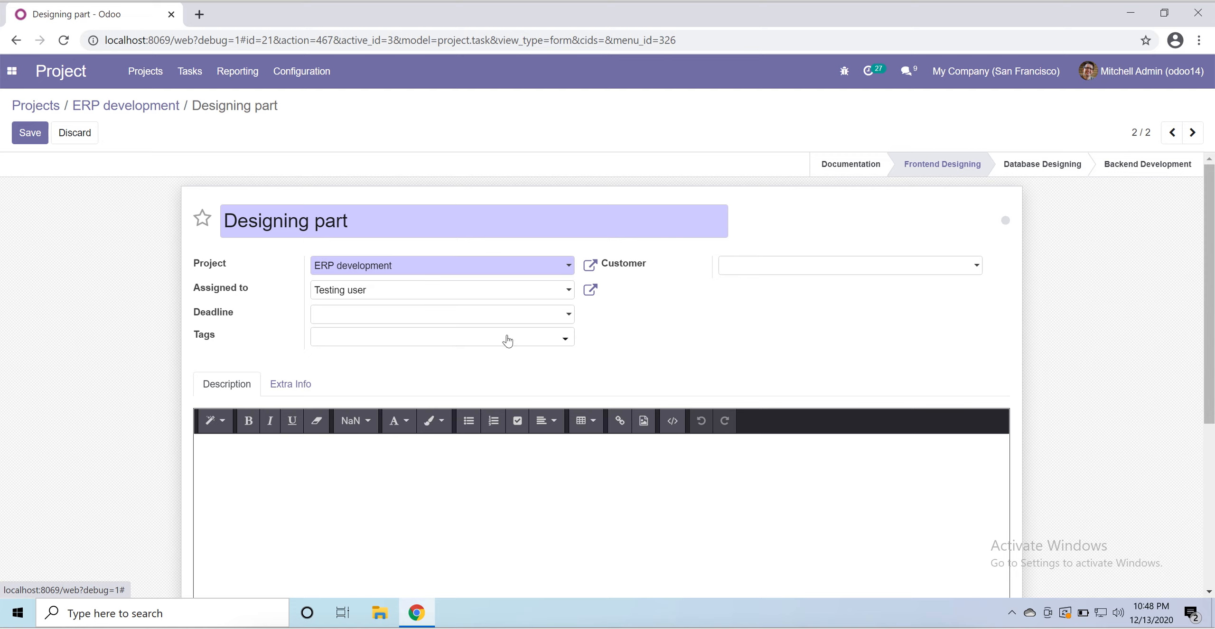
Set the Designing part task's customer to AE Company and deadline to 01/09/2021, save it, and return to the ERP development board.
left_click(780, 276)
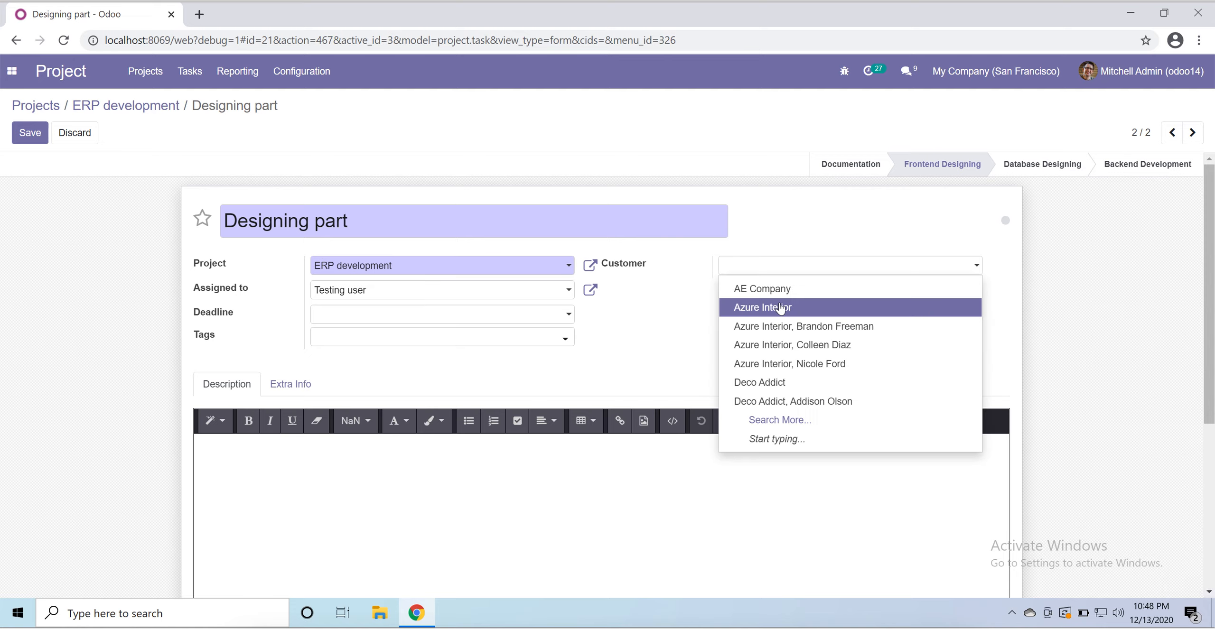
left_click(759, 285)
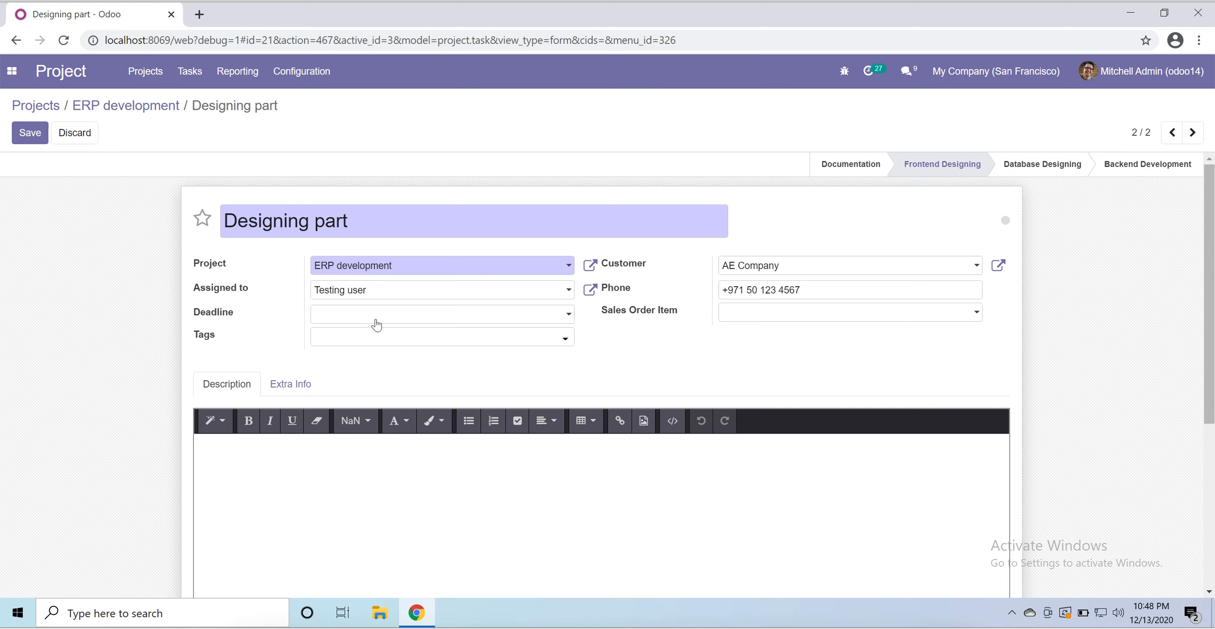
left_click(377, 324)
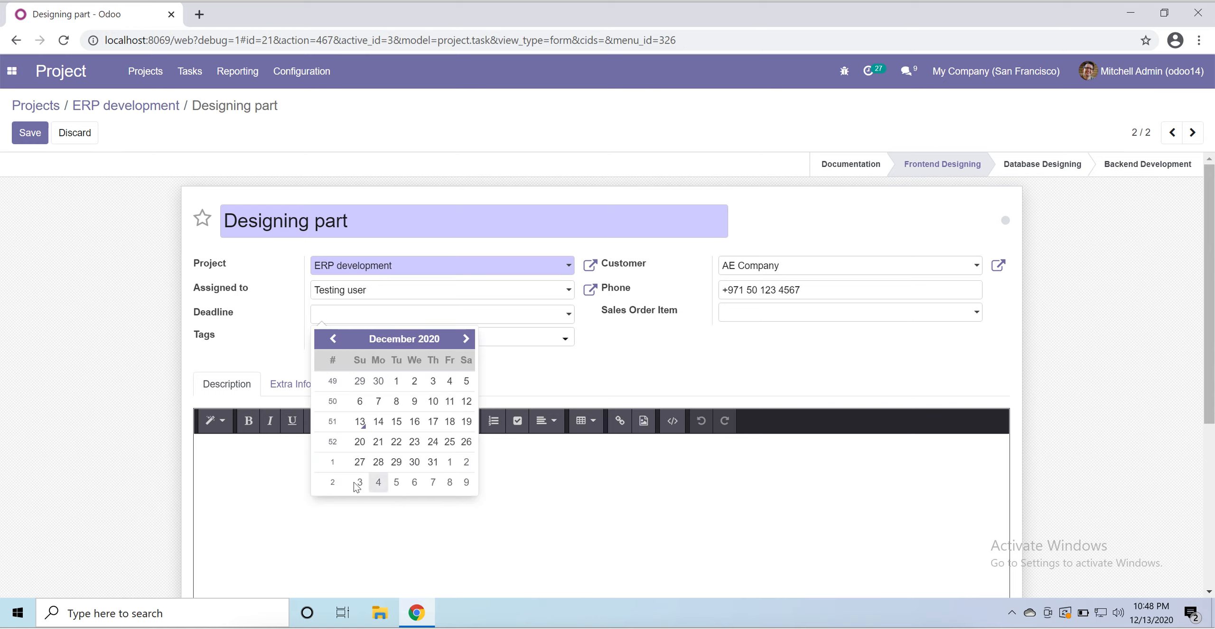
left_click(464, 483)
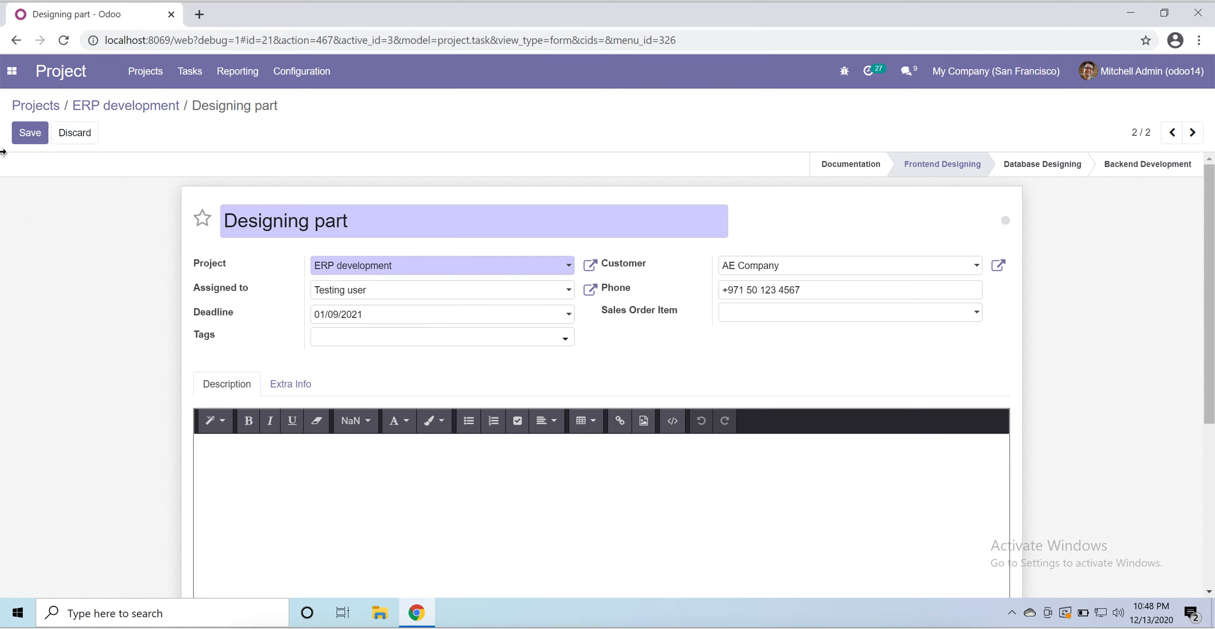
left_click(21, 143)
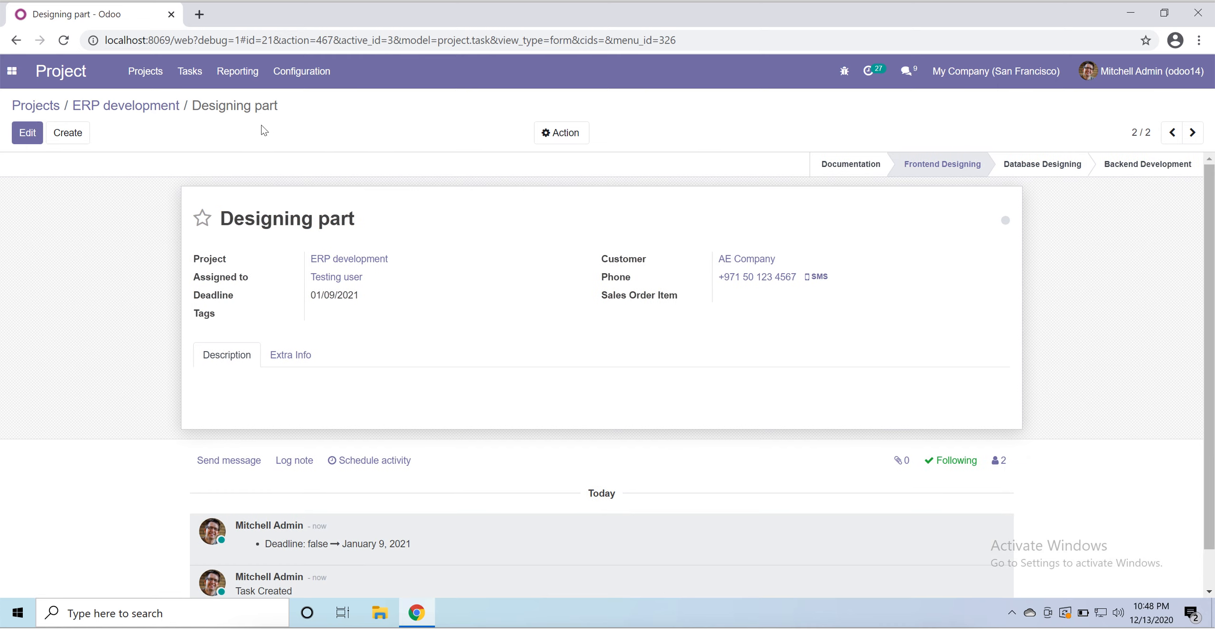
left_click(150, 85)
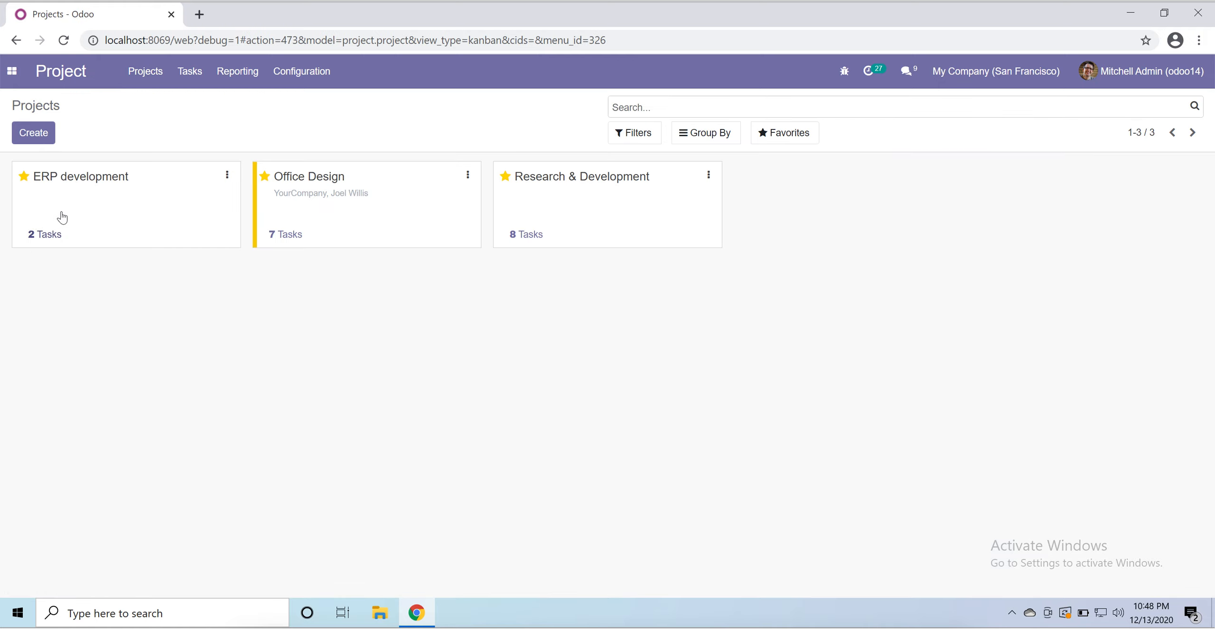
left_click(77, 201)
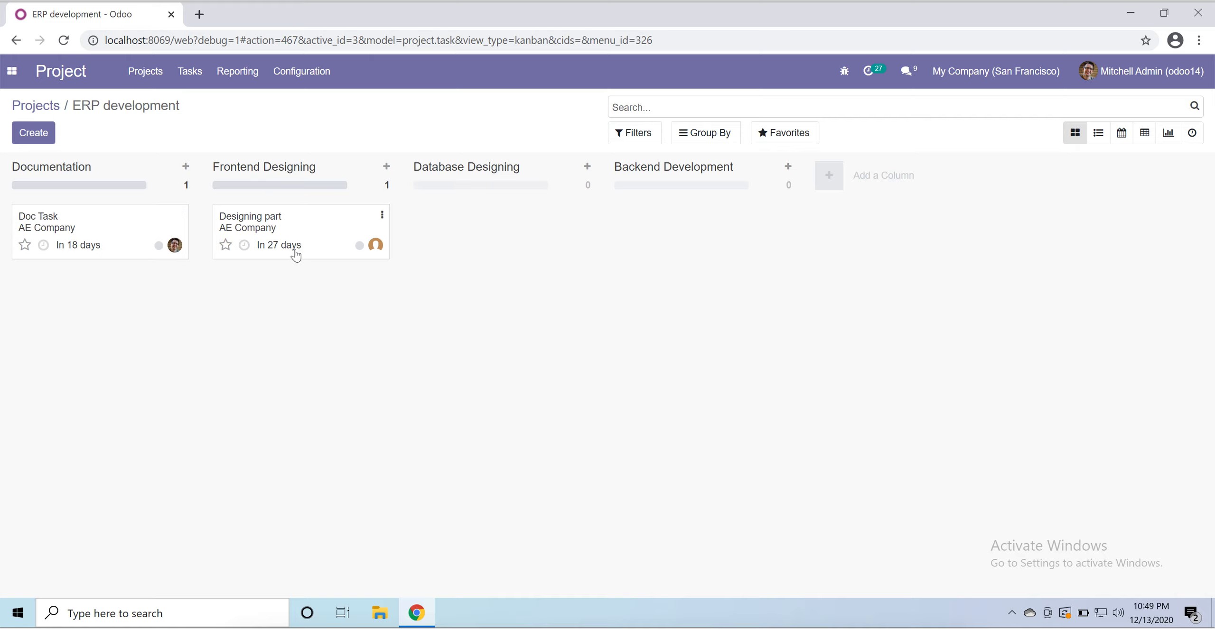
Add a task titled Database Designing to the Database Designing column, keeping the default assignee.
left_click(225, 245)
left_click(587, 169)
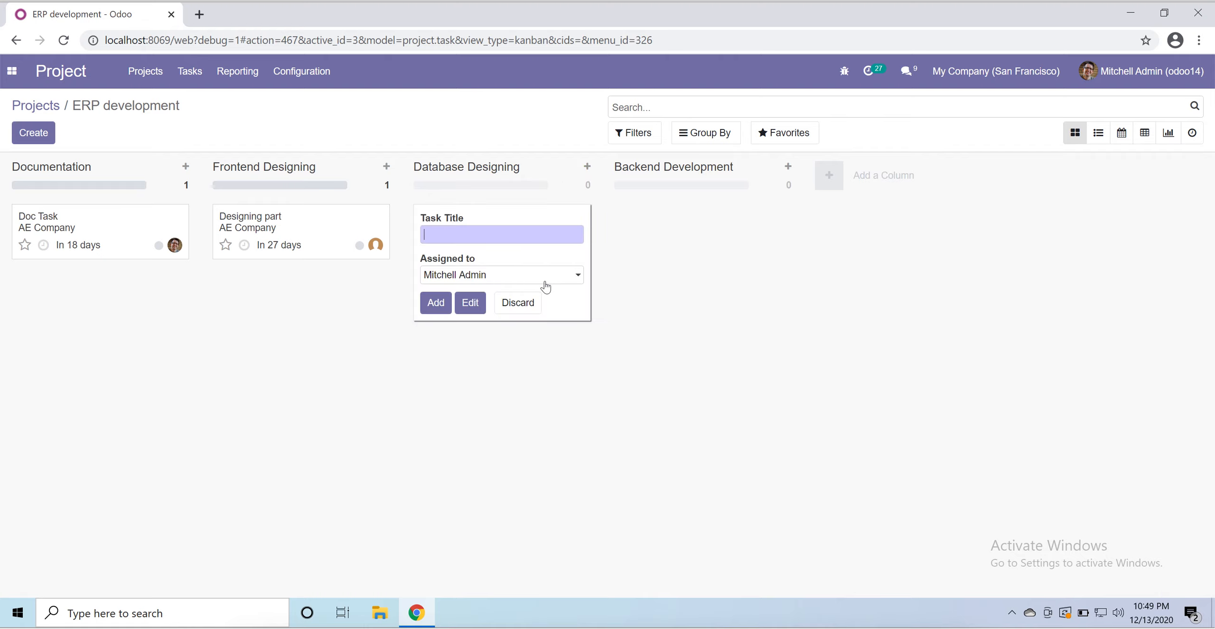
left_click(500, 240)
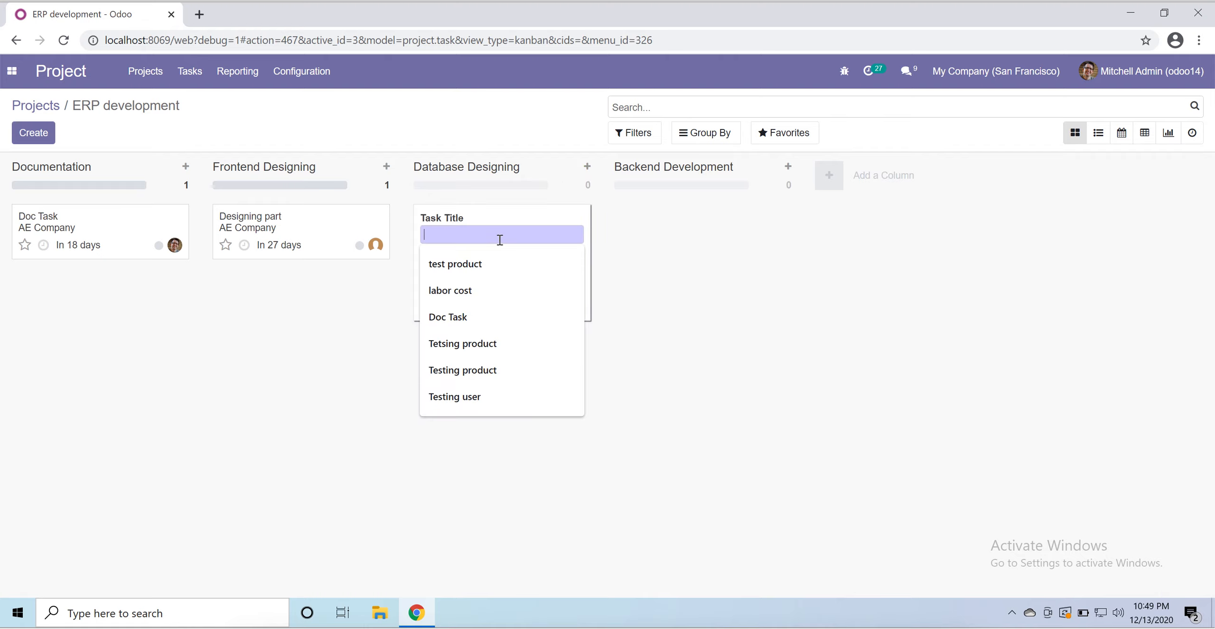
type("Database Designing")
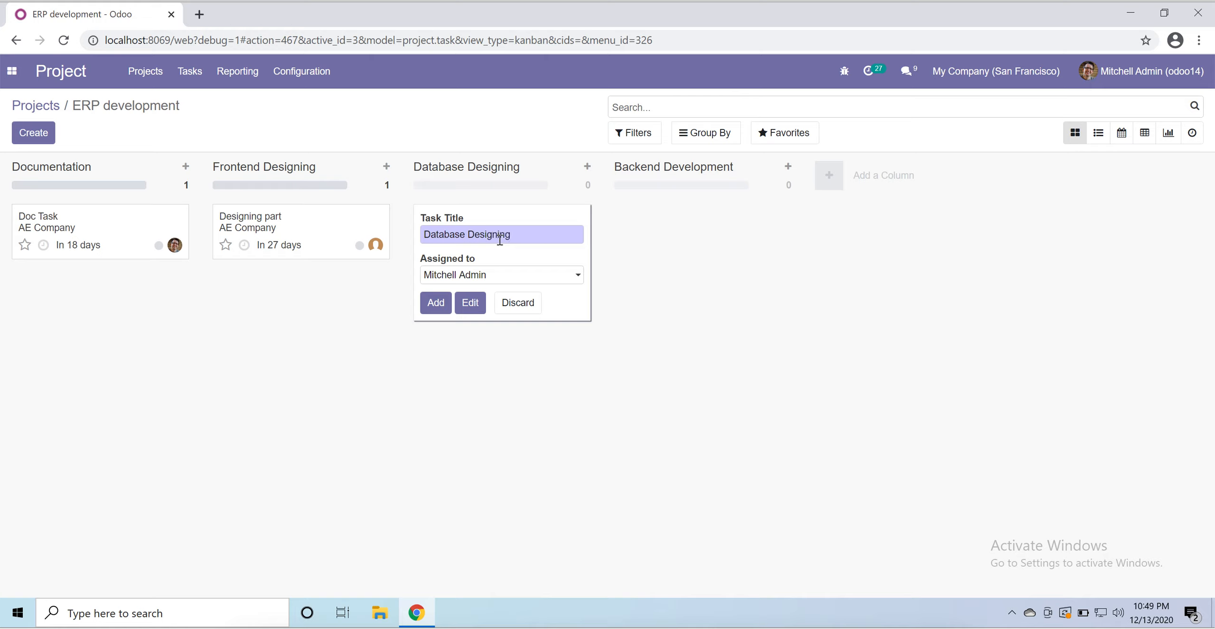
left_click(436, 304)
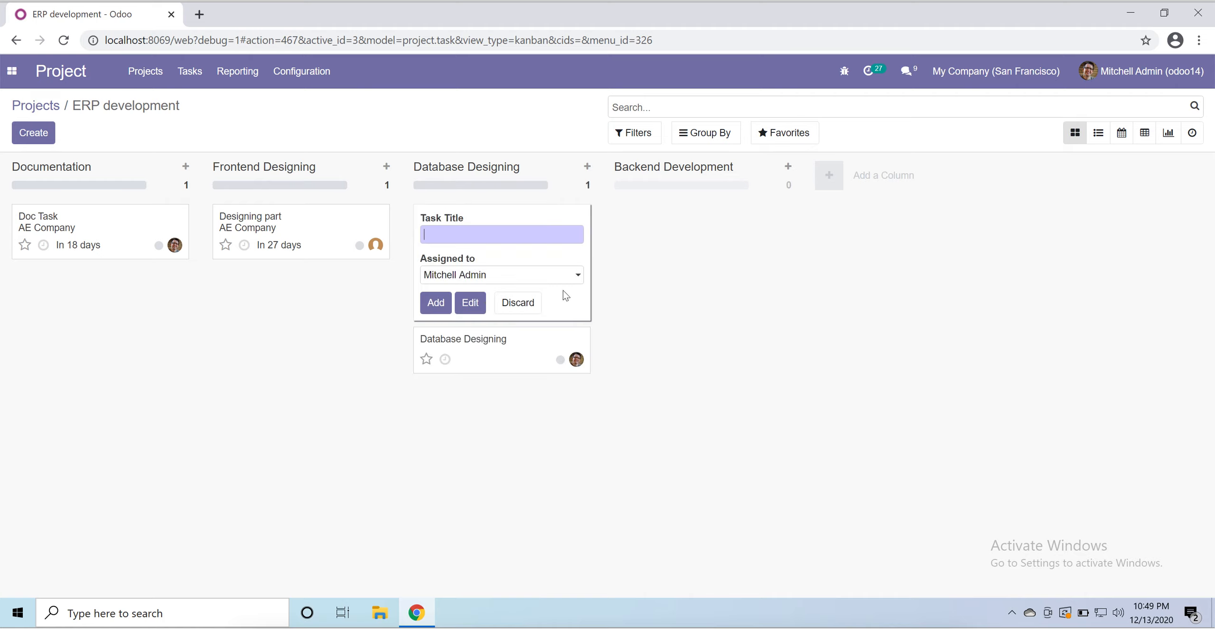
left_click(619, 244)
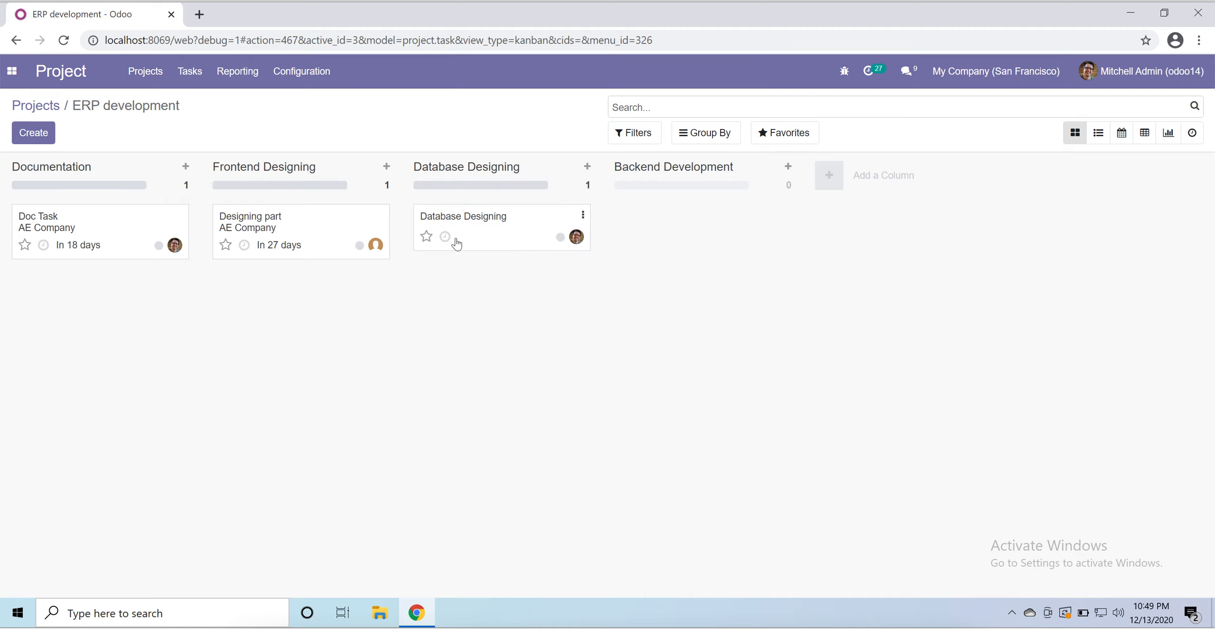
Set the Database Designing task's deadline to 01/30/2021, save it, and return to the ERP development board.
left_click(584, 217)
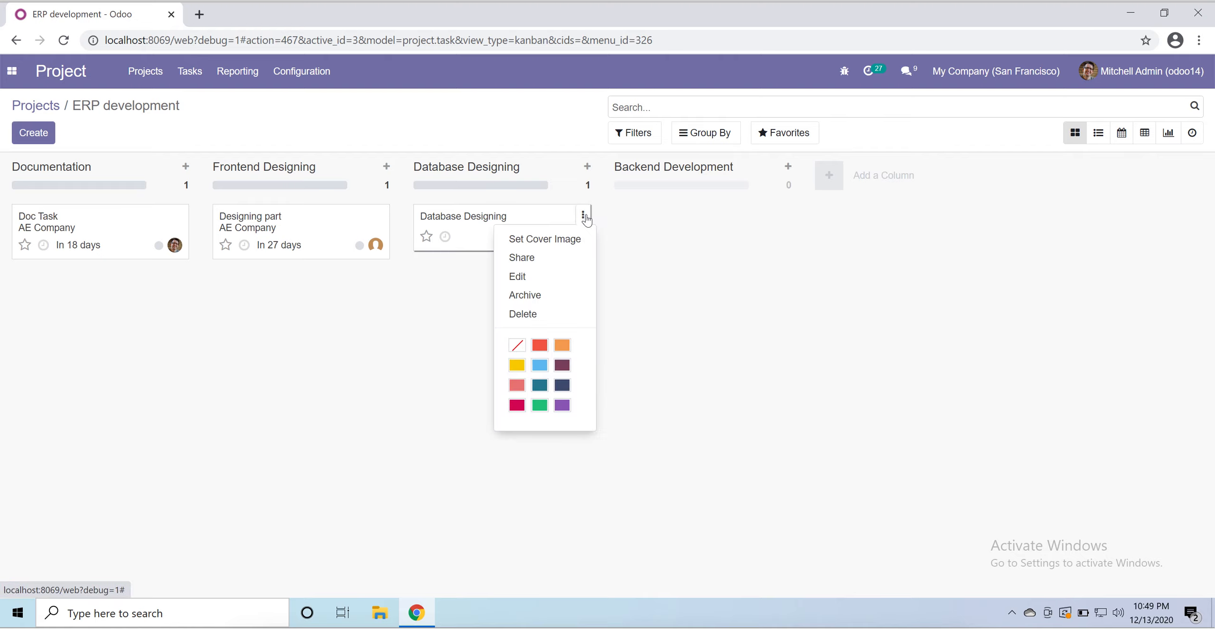
left_click(519, 277)
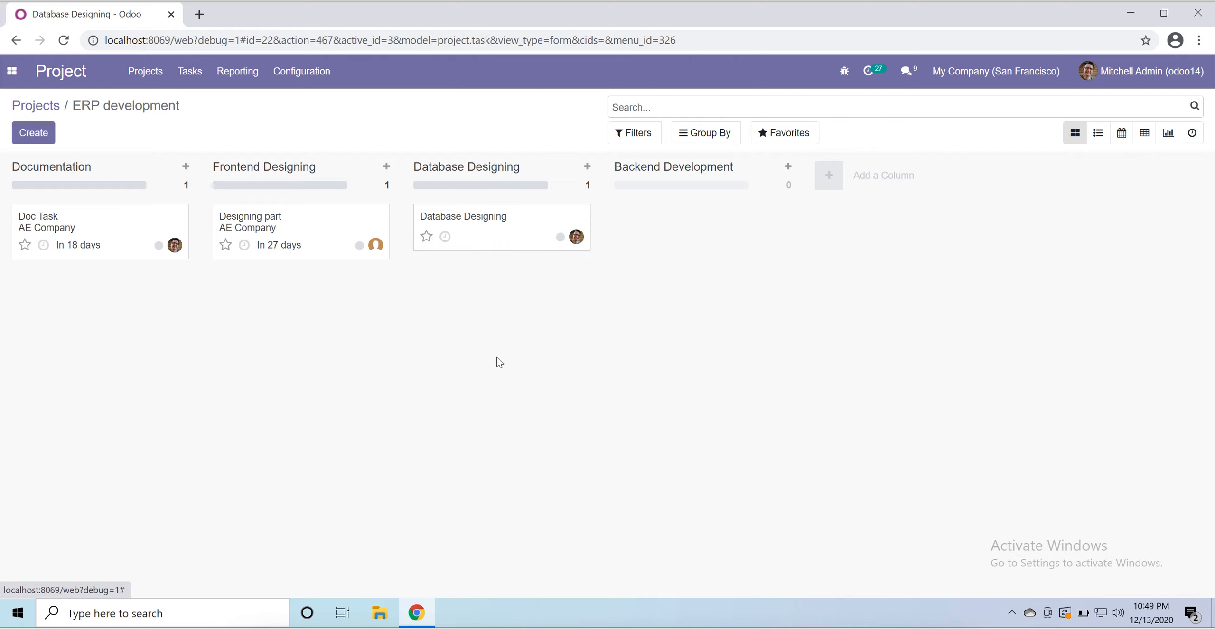
left_click(367, 316)
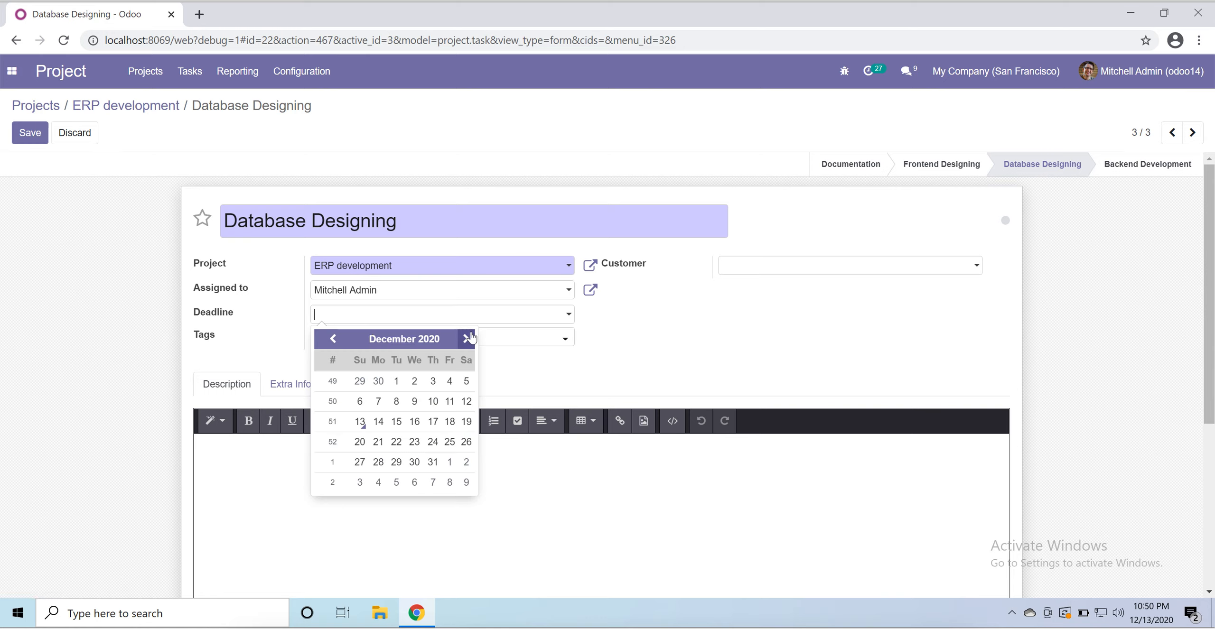
left_click(467, 338)
left_click(467, 463)
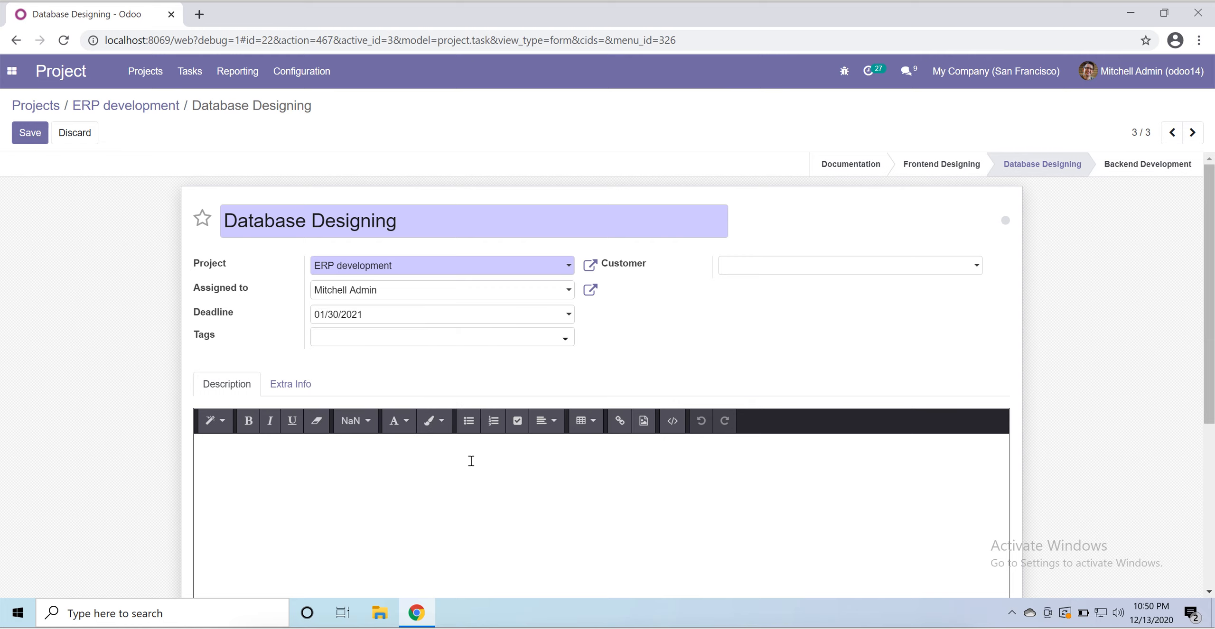
left_click(30, 135)
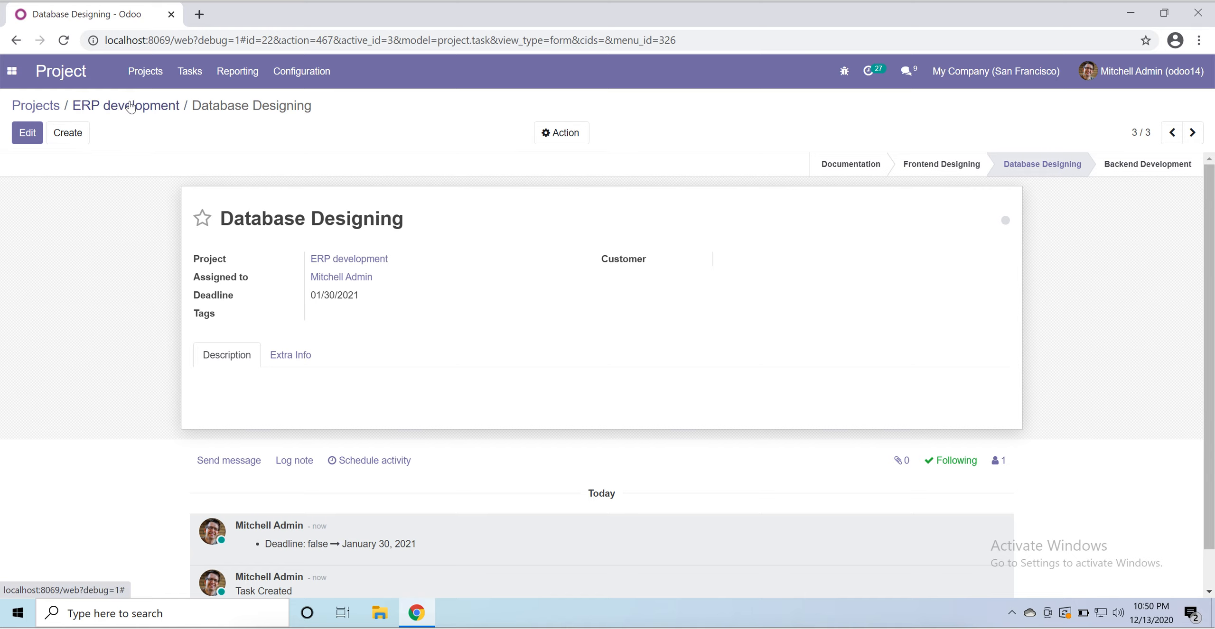
left_click(131, 106)
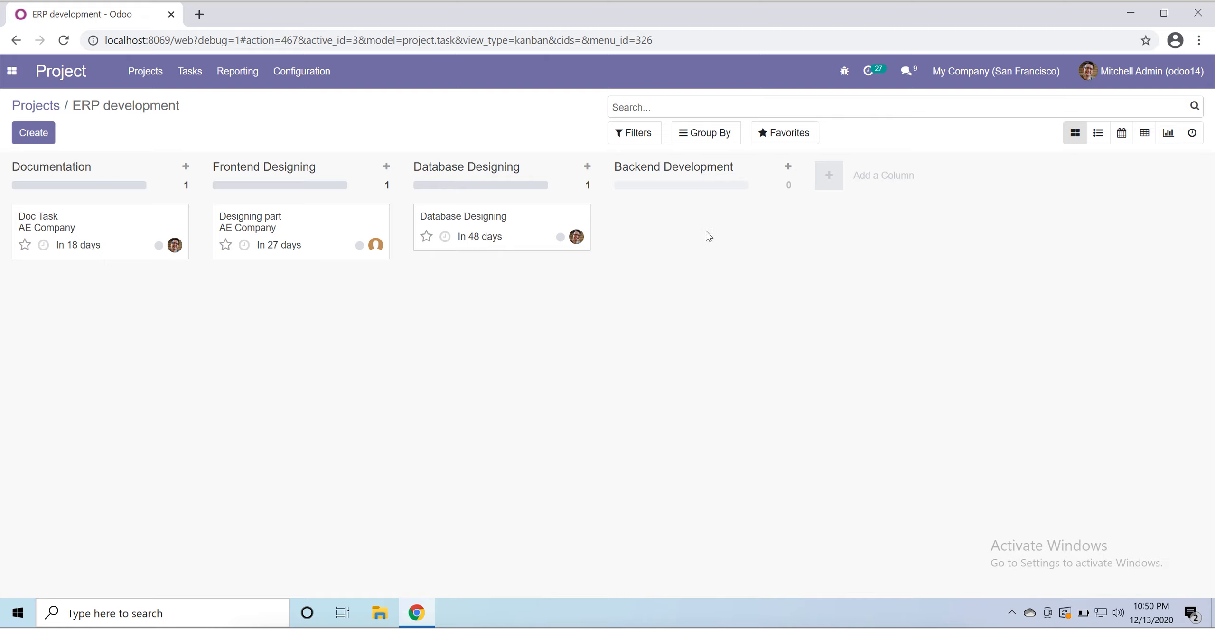
Add a task titled backend developer to the Backend Development column with deadline 04/30/2021, save it, and return to the board.
left_click(788, 167)
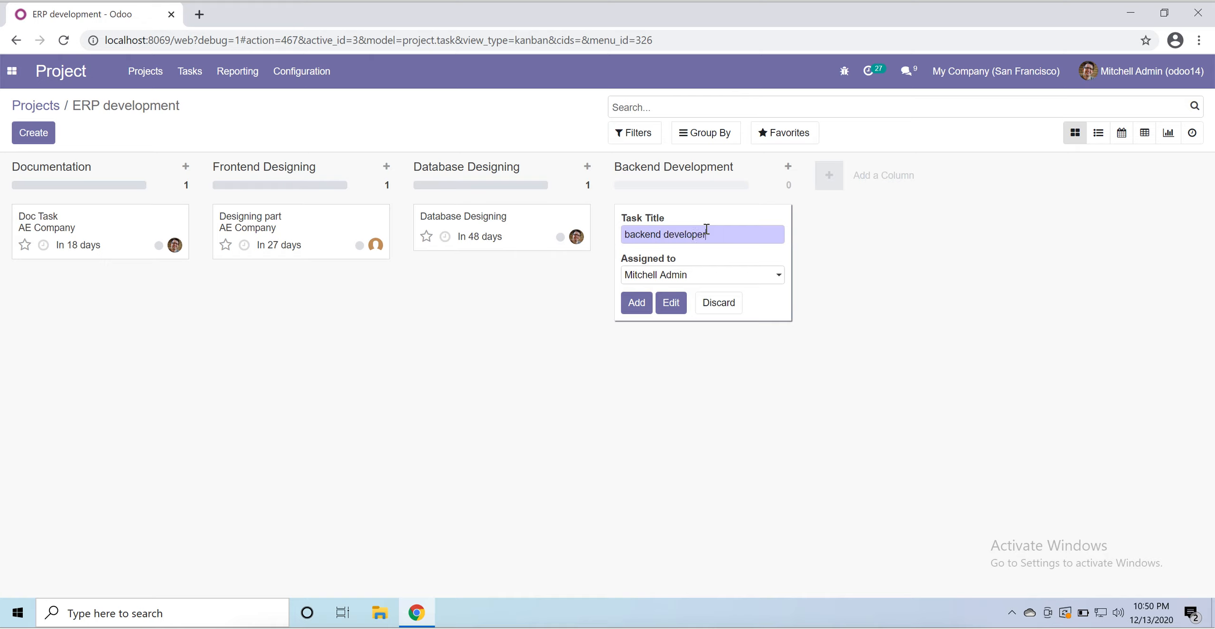
left_click(661, 308)
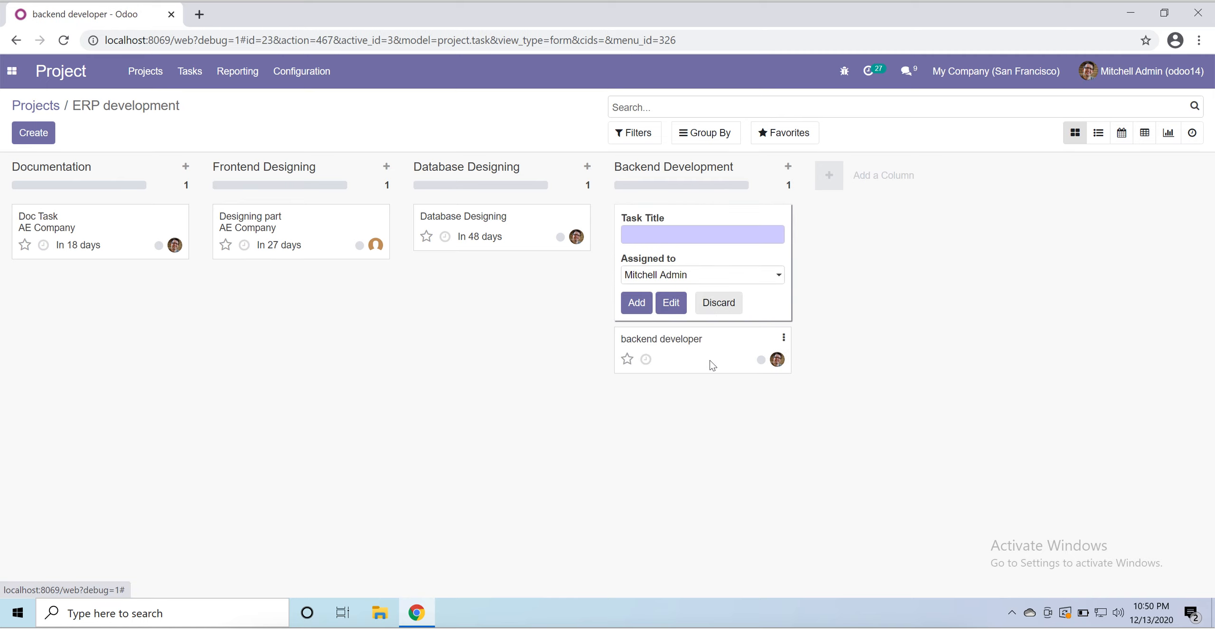
left_click(400, 326)
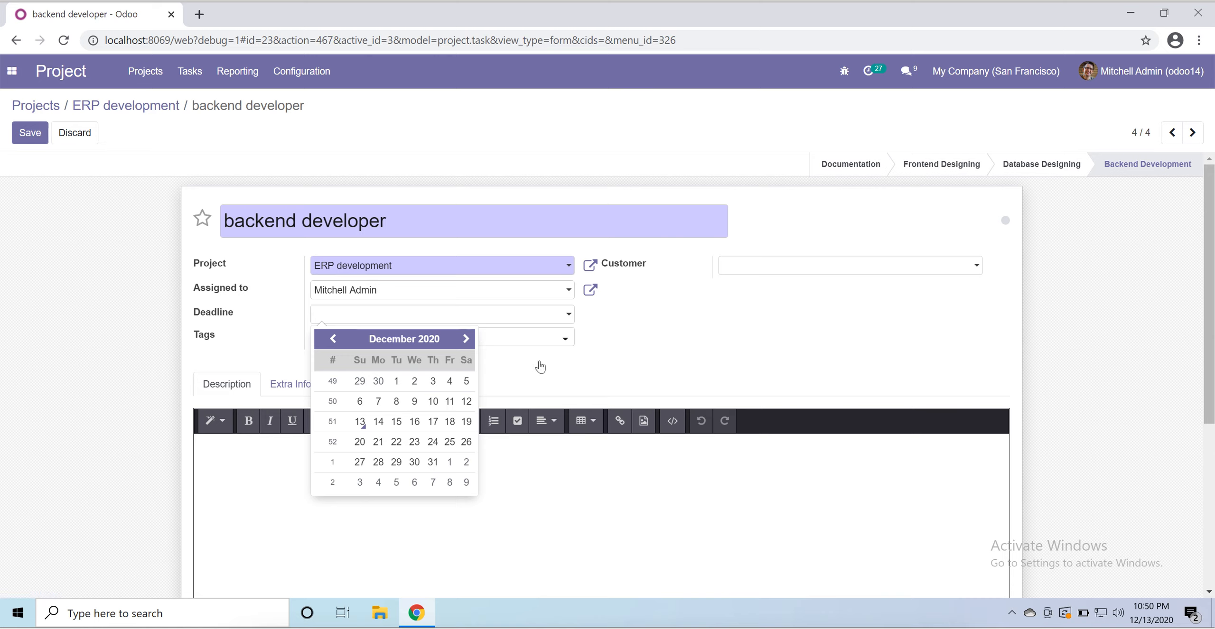
left_click(464, 338)
left_click(465, 338)
left_click(465, 338)
left_click(465, 338)
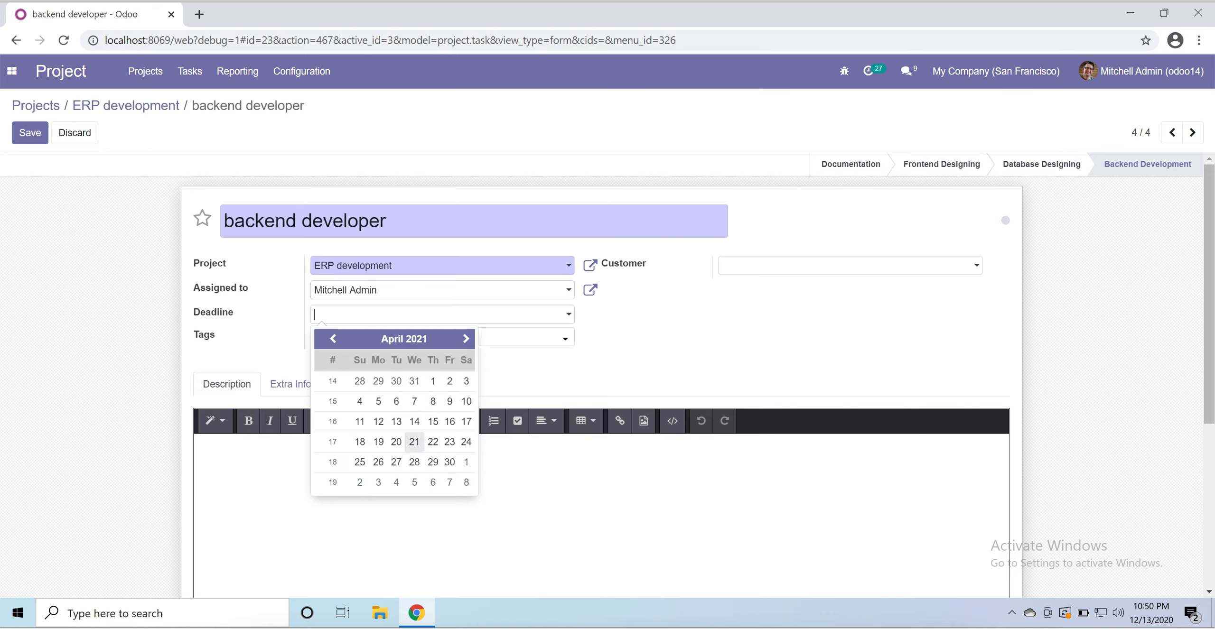
left_click(450, 462)
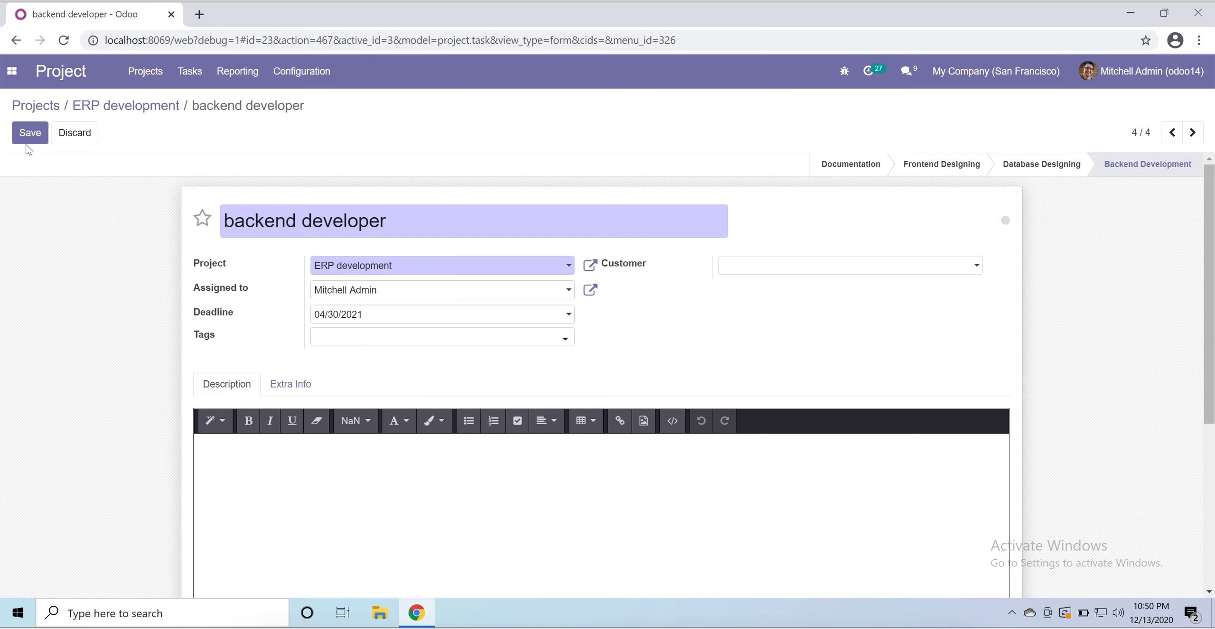
left_click(29, 142)
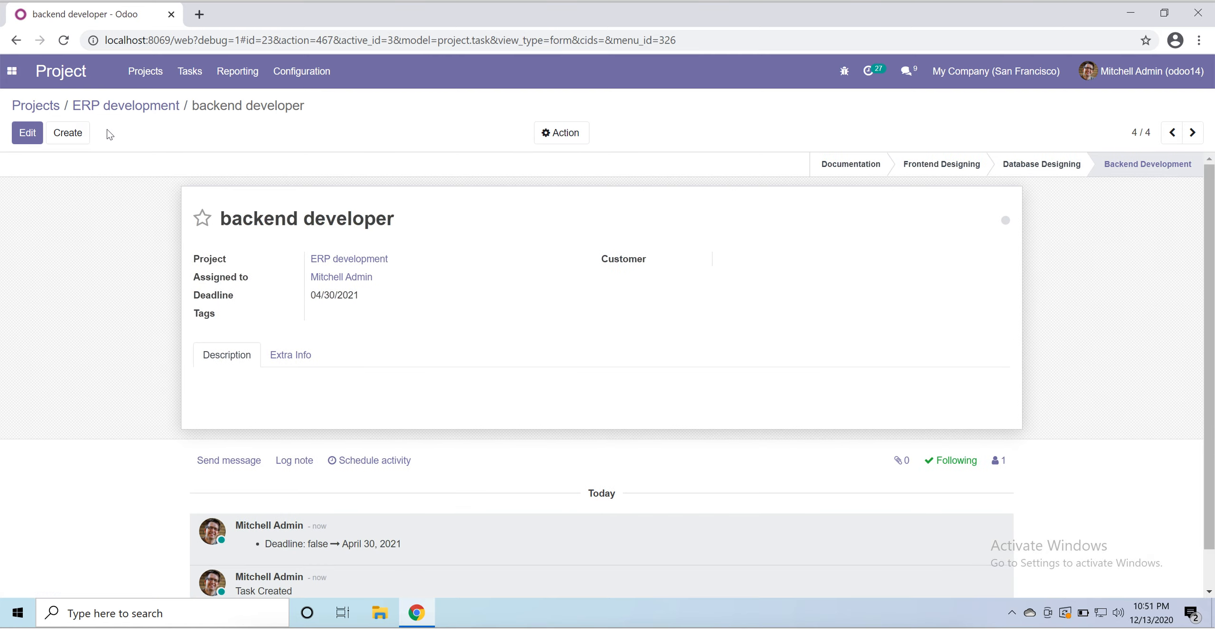
left_click(99, 105)
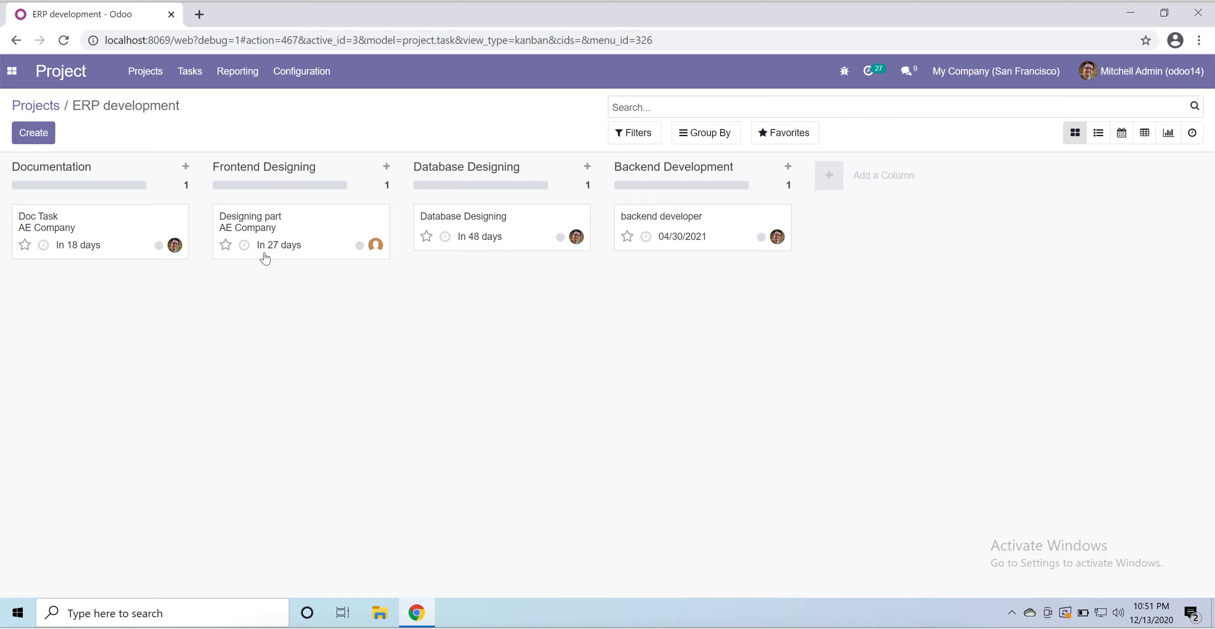
Open the Tasks Analysis report and view it as a line chart, a pie chart and a pivot table.
mouse_move(374, 169)
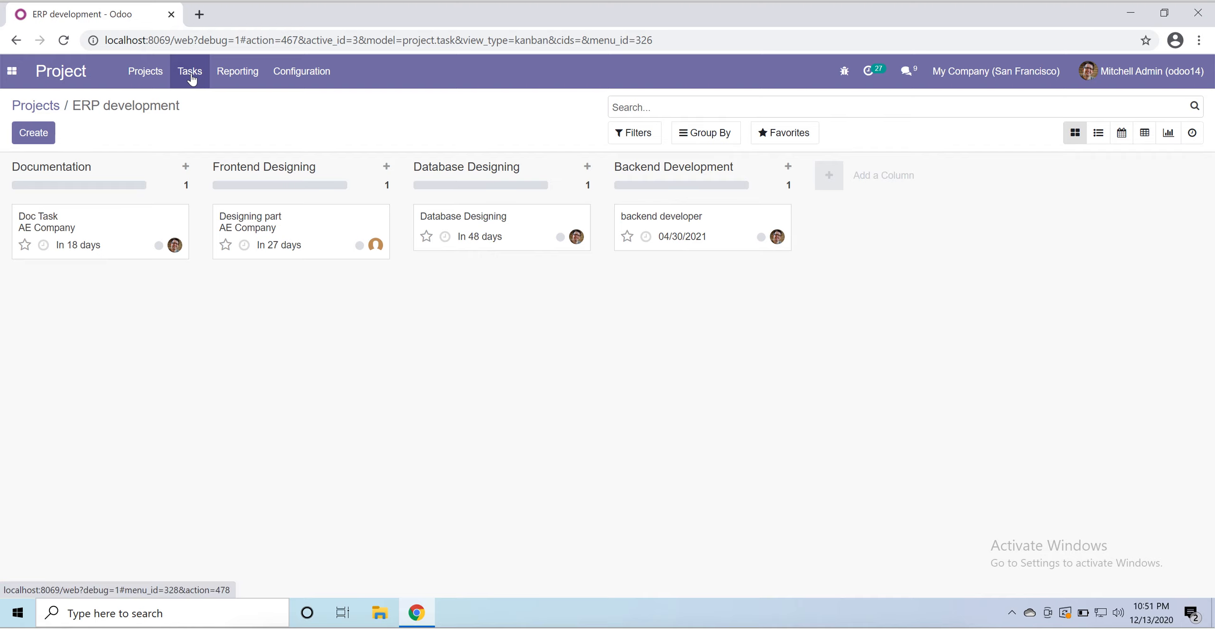
left_click(231, 84)
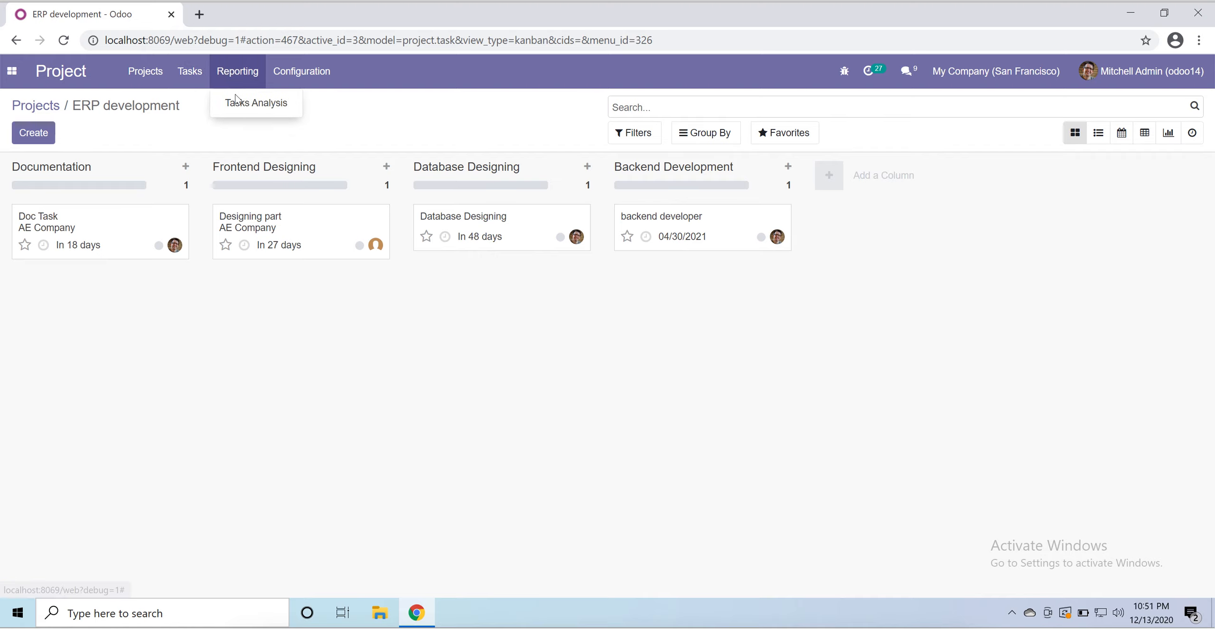
left_click(236, 101)
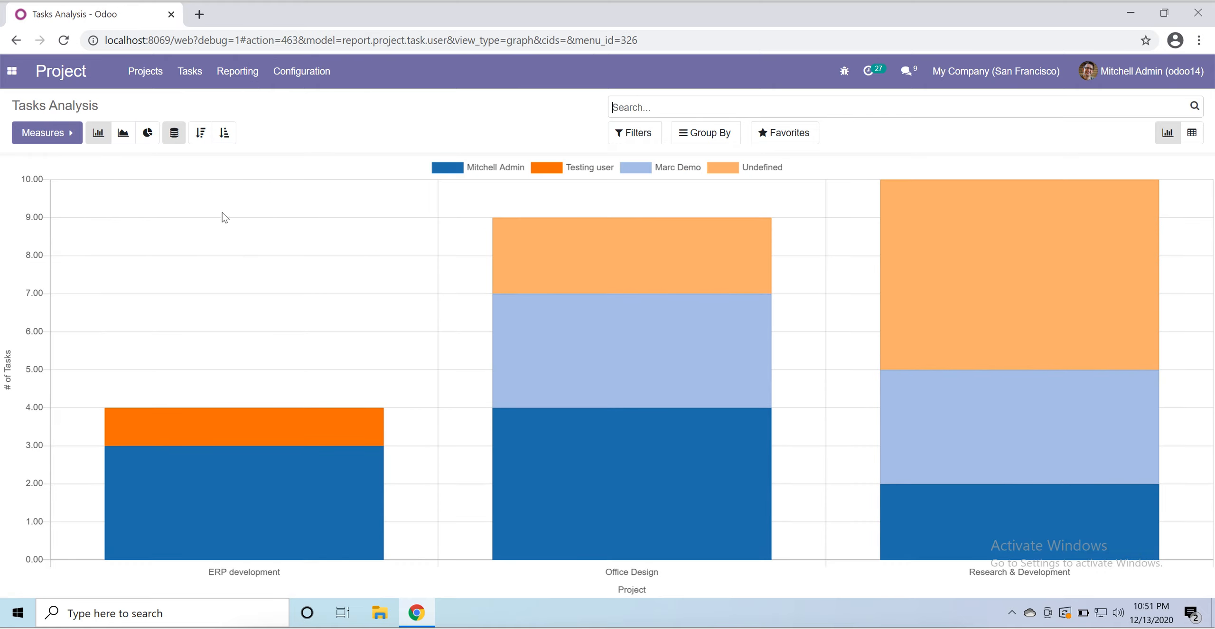
left_click(117, 138)
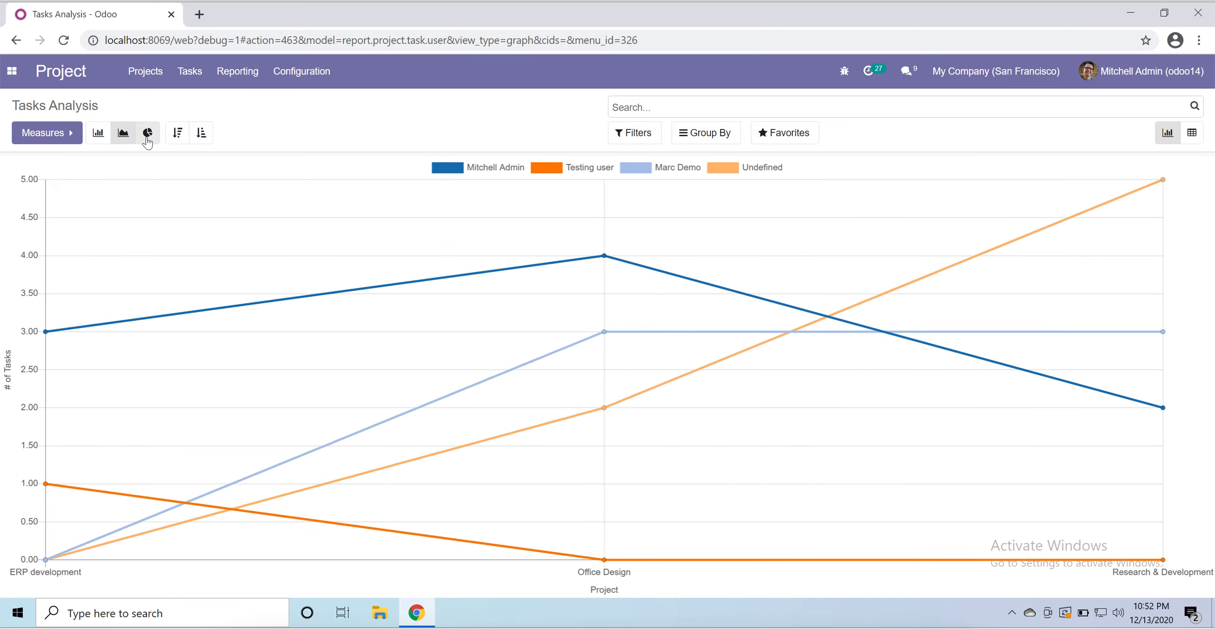
left_click(147, 135)
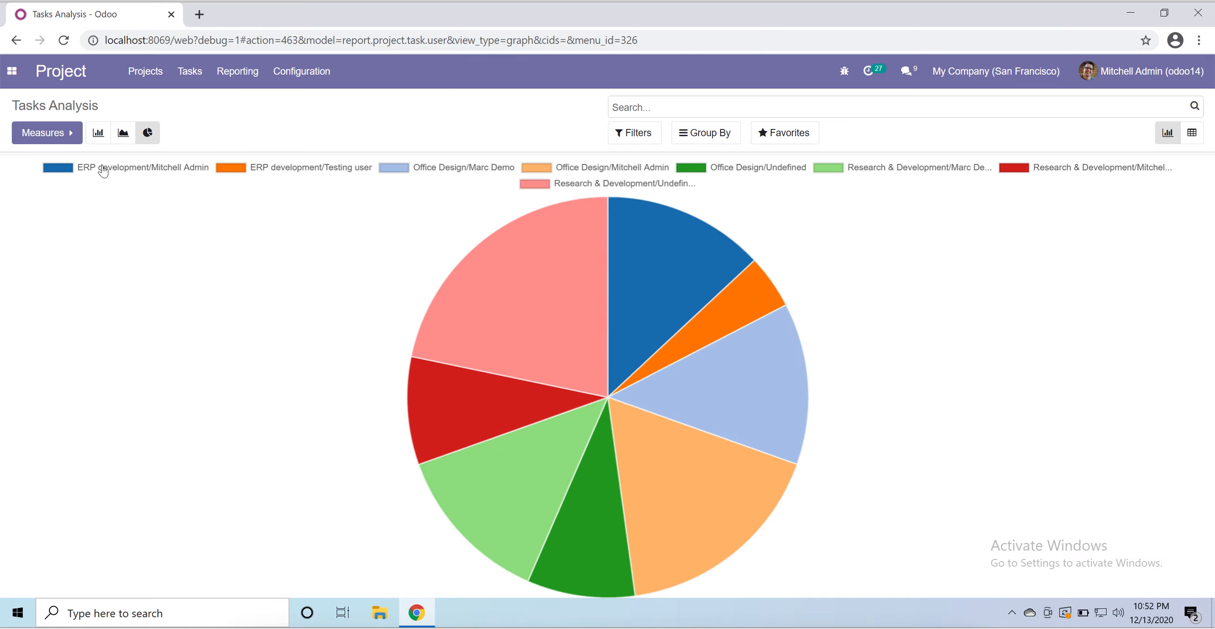
left_click(1198, 135)
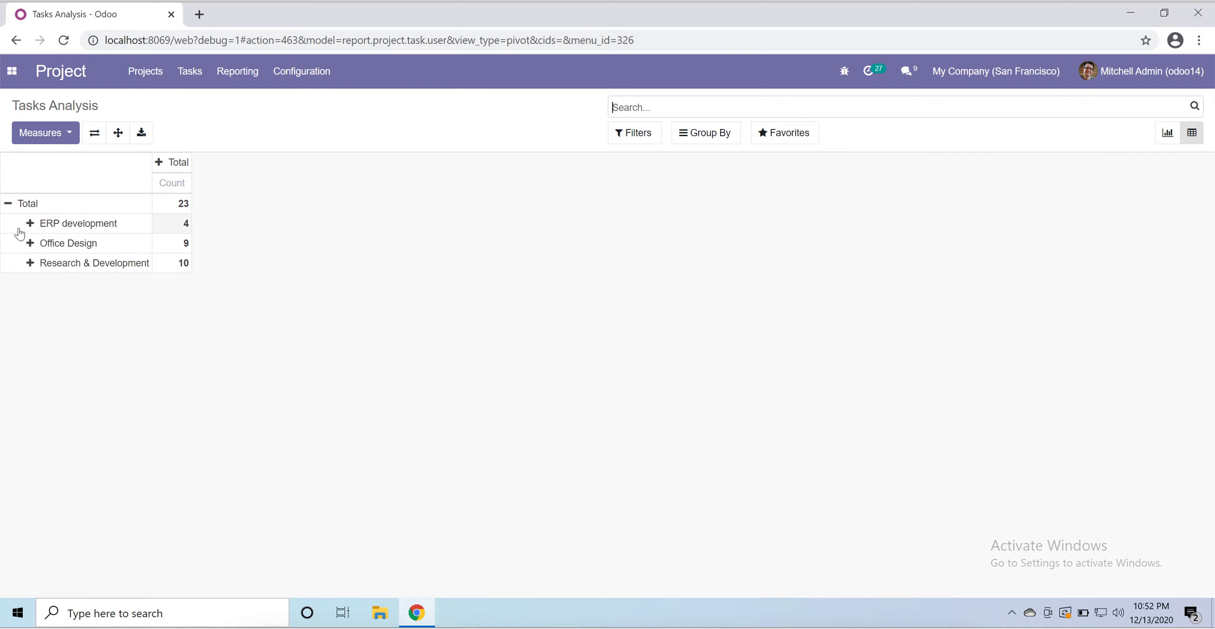
Collapse the pivot table's project rows and split its columns by Assigned To.
left_click(9, 203)
left_click(52, 166)
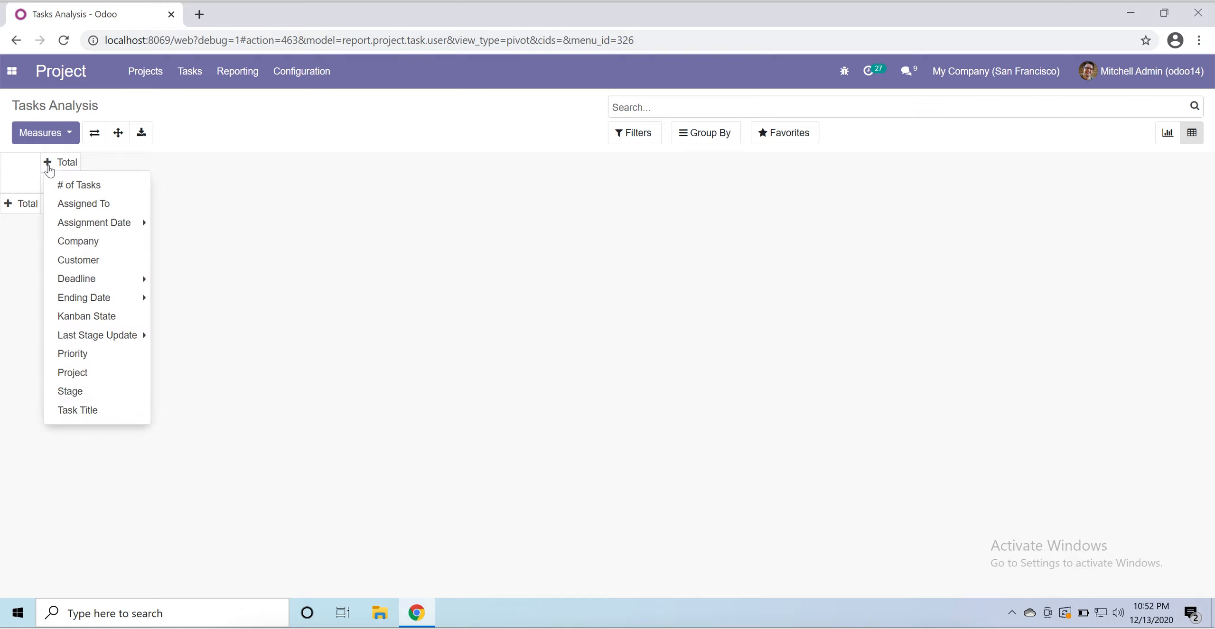
left_click(128, 203)
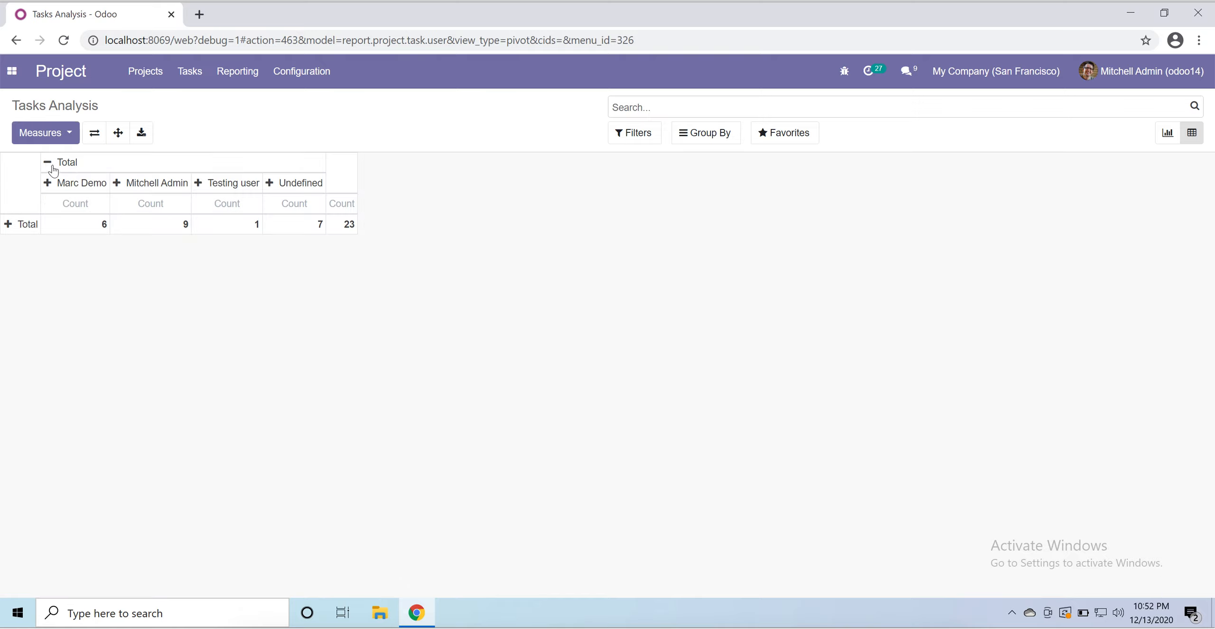
left_click(8, 226)
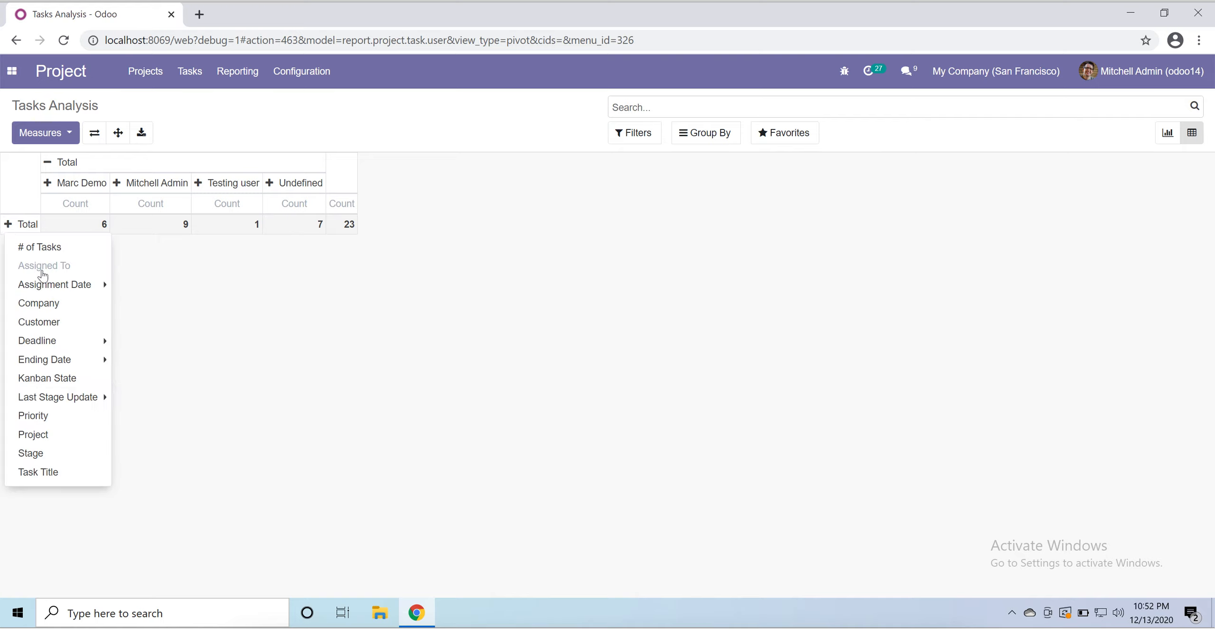
left_click(90, 251)
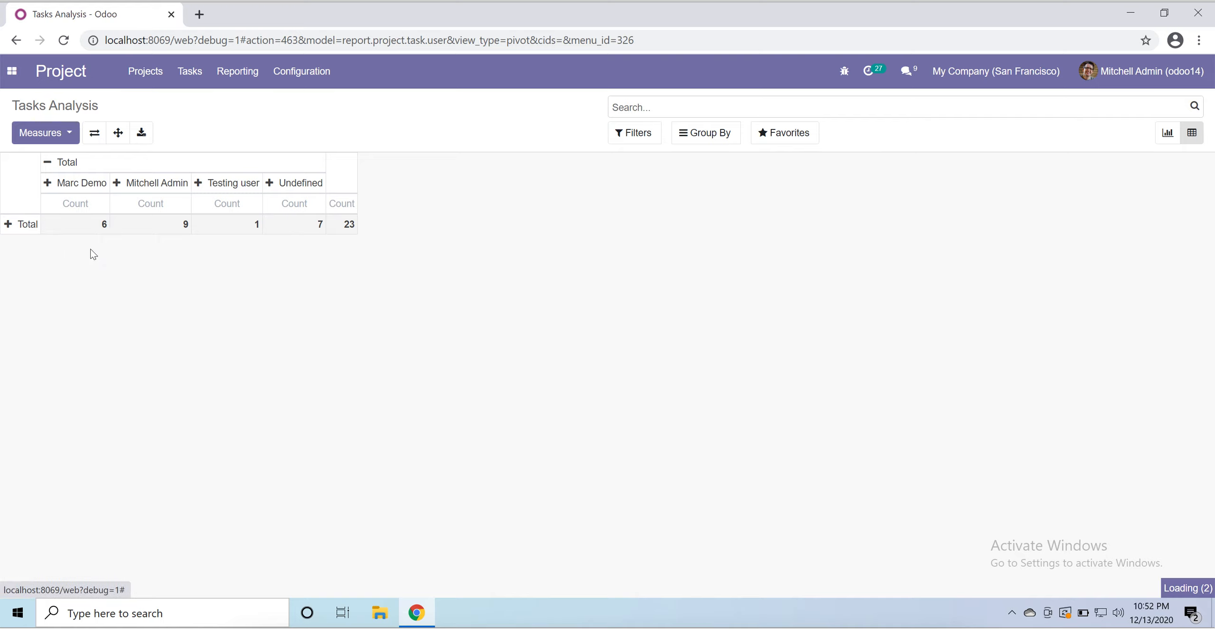
left_click(8, 228)
Group the pivot table's rows by Project to compare each assignee's tasks per project.
left_click(8, 228)
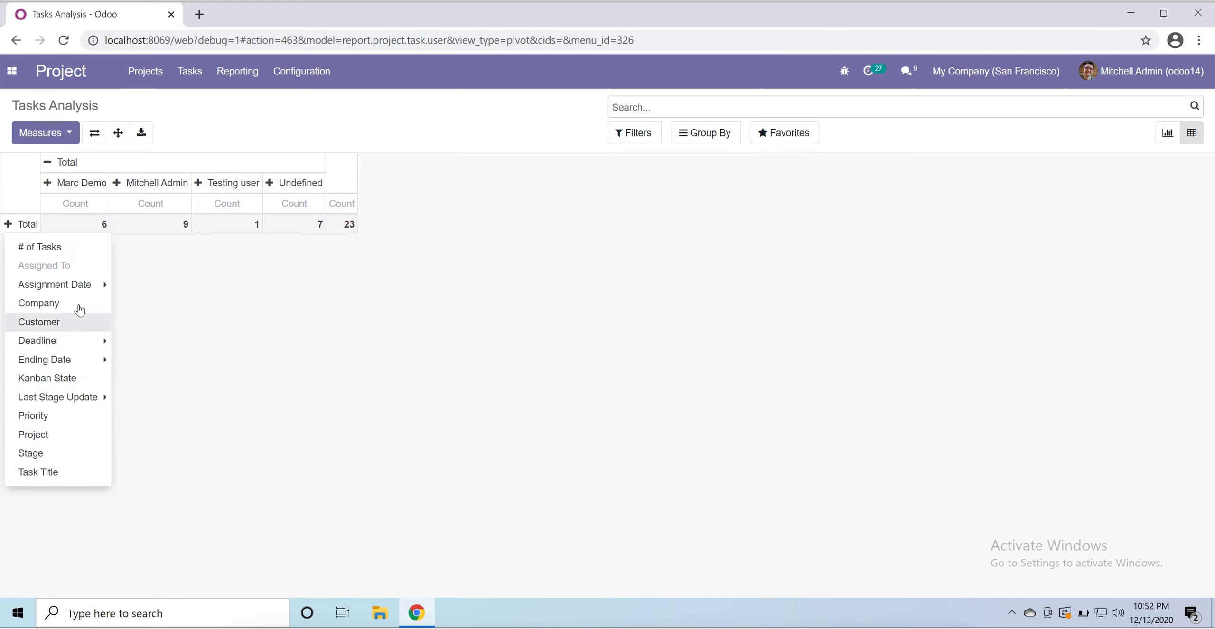
left_click(78, 441)
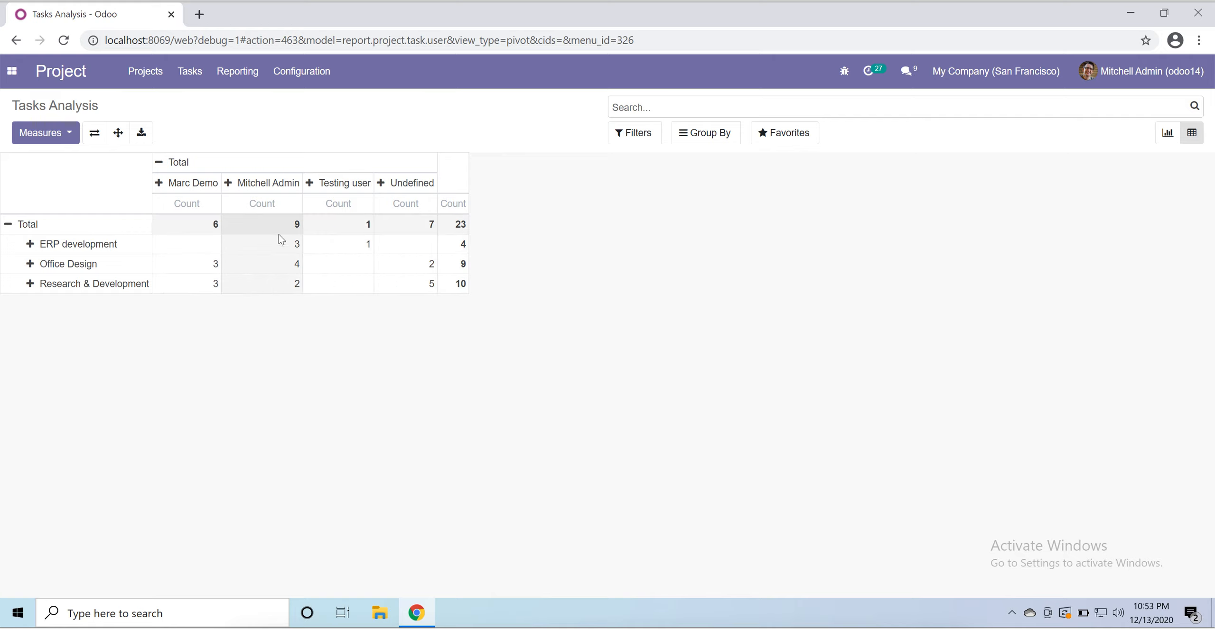
double_click(464, 280)
left_click(510, 332)
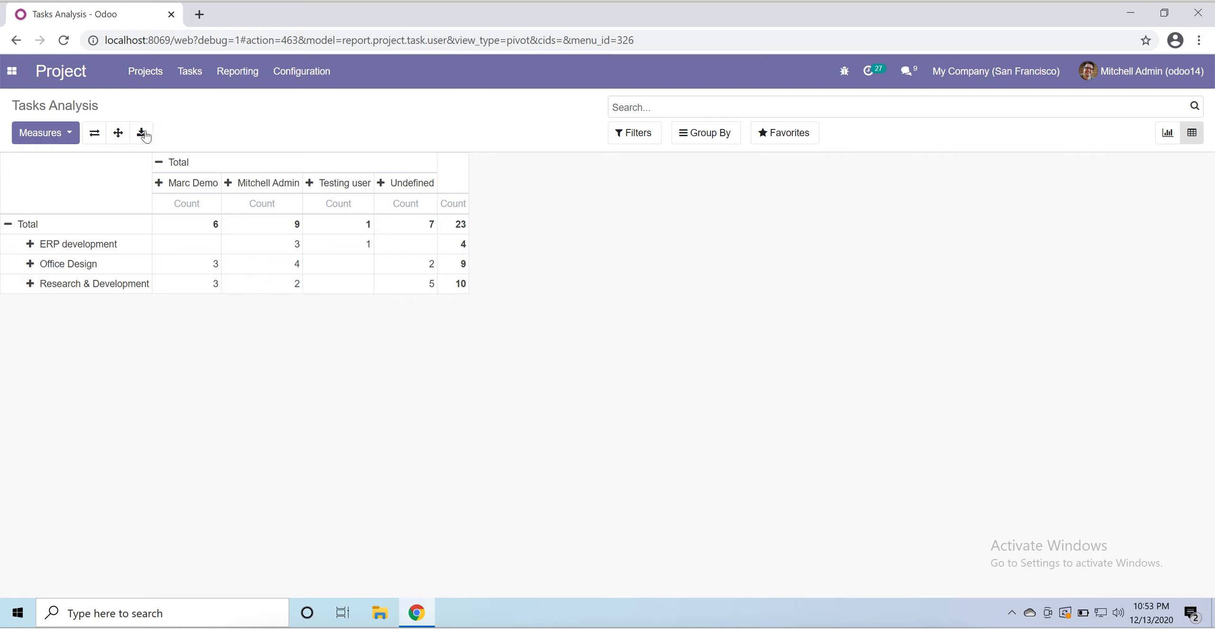
View the Research & Development project's task board from the projects overview, and switch to the Accounting app.
left_click(160, 78)
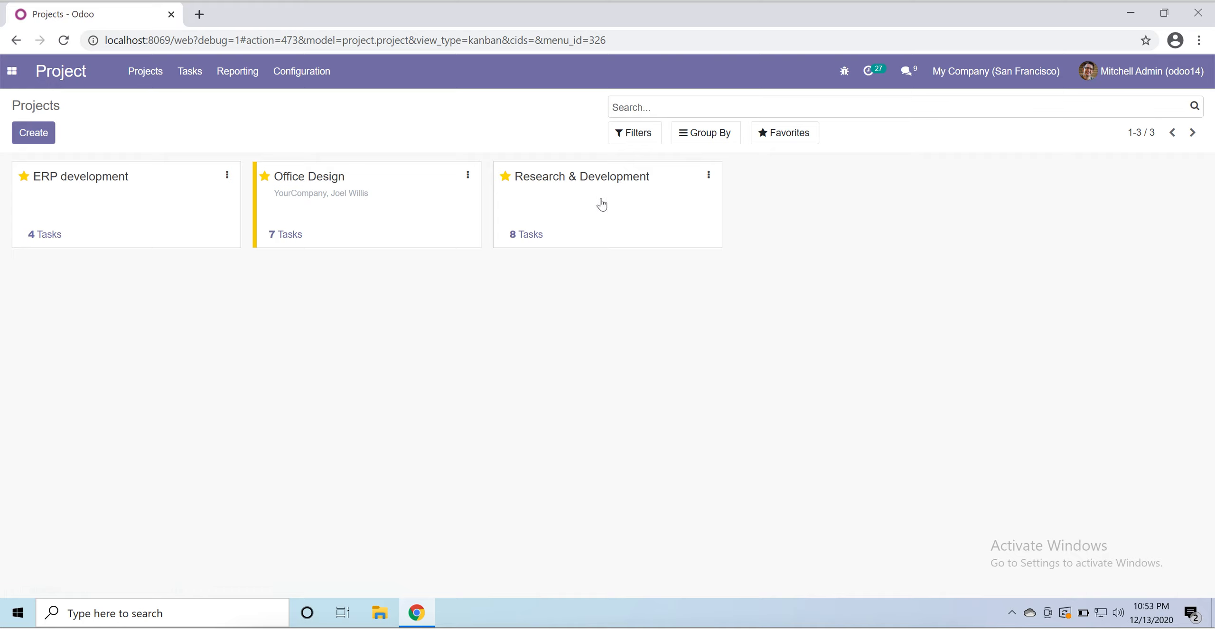
left_click(619, 195)
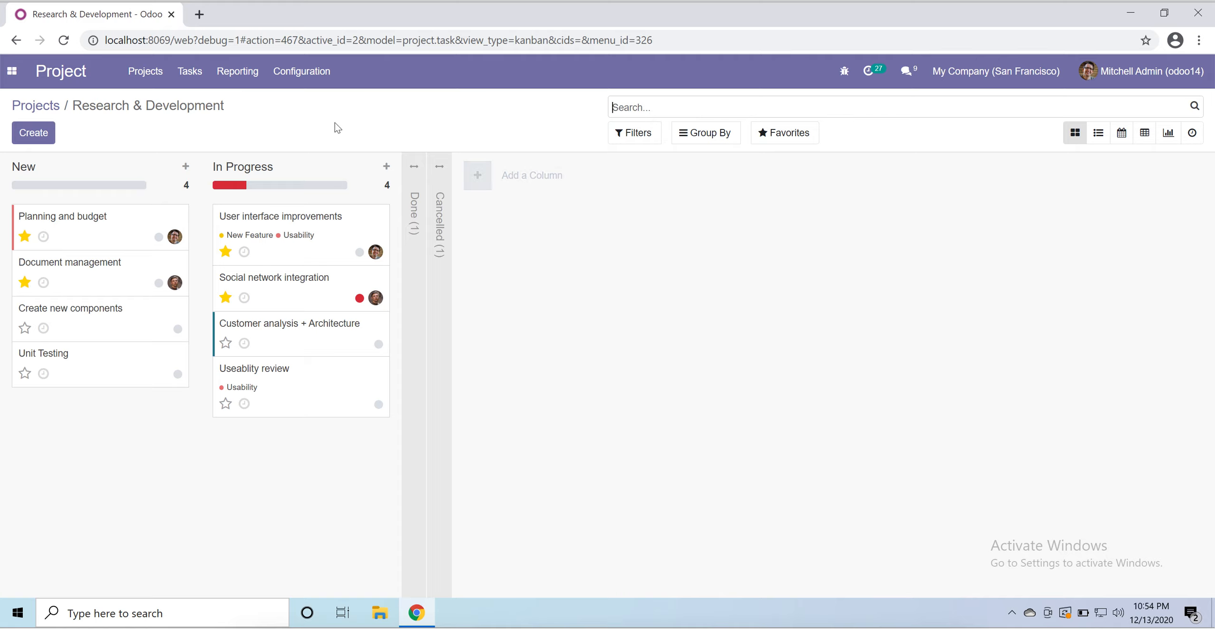
left_click(11, 70)
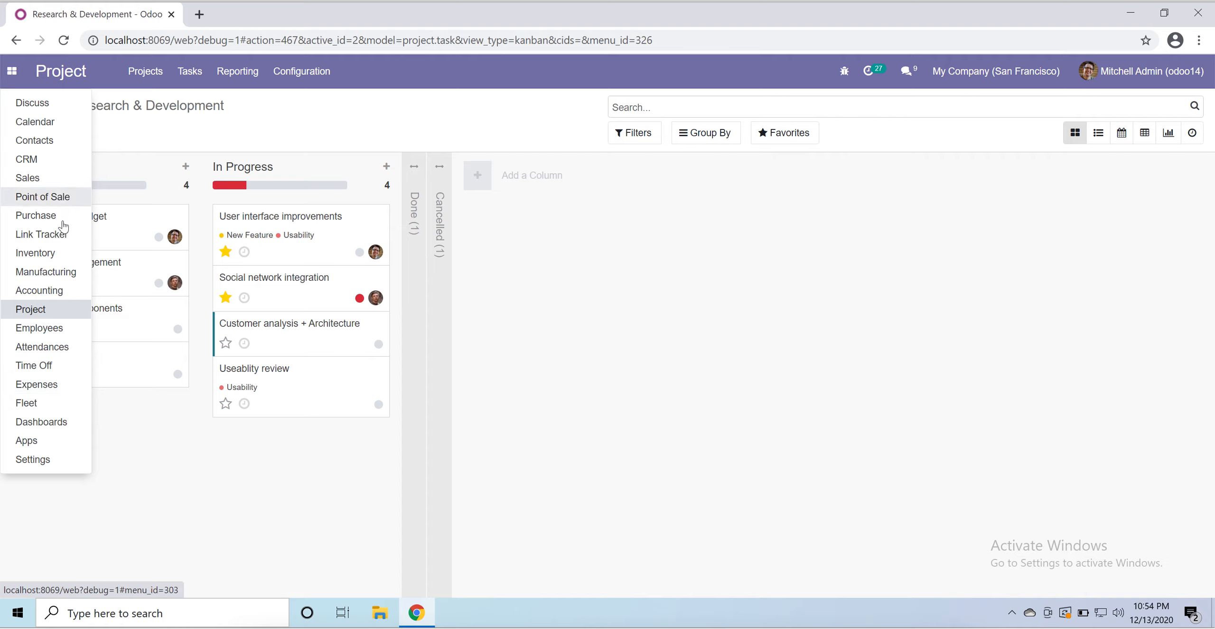
left_click(66, 292)
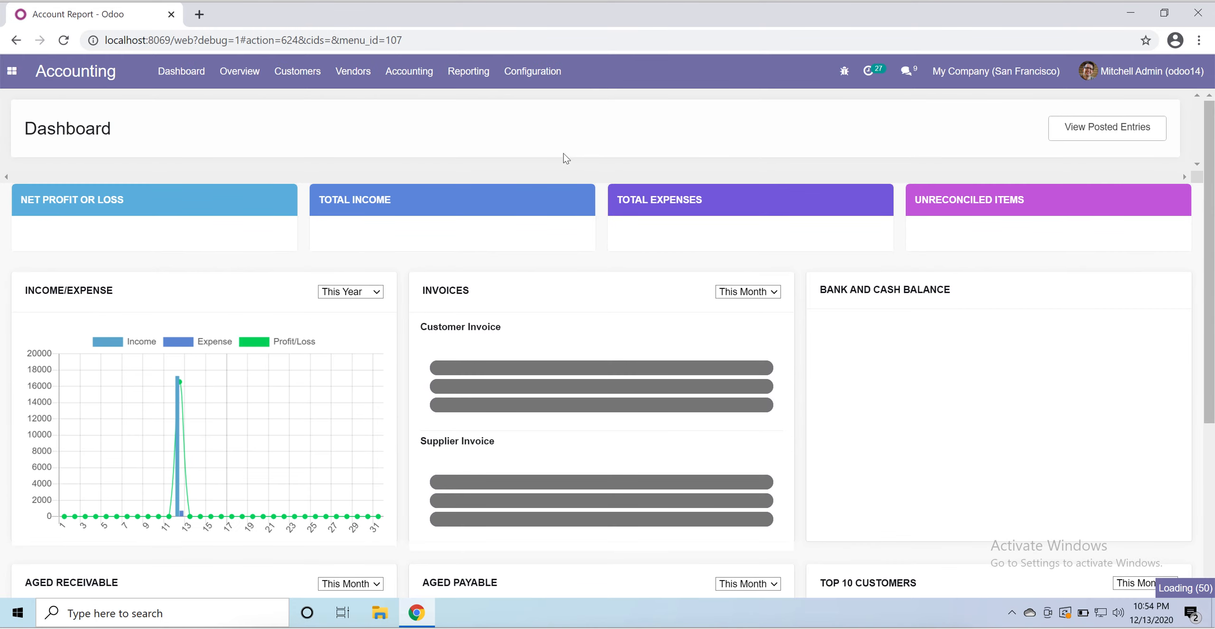